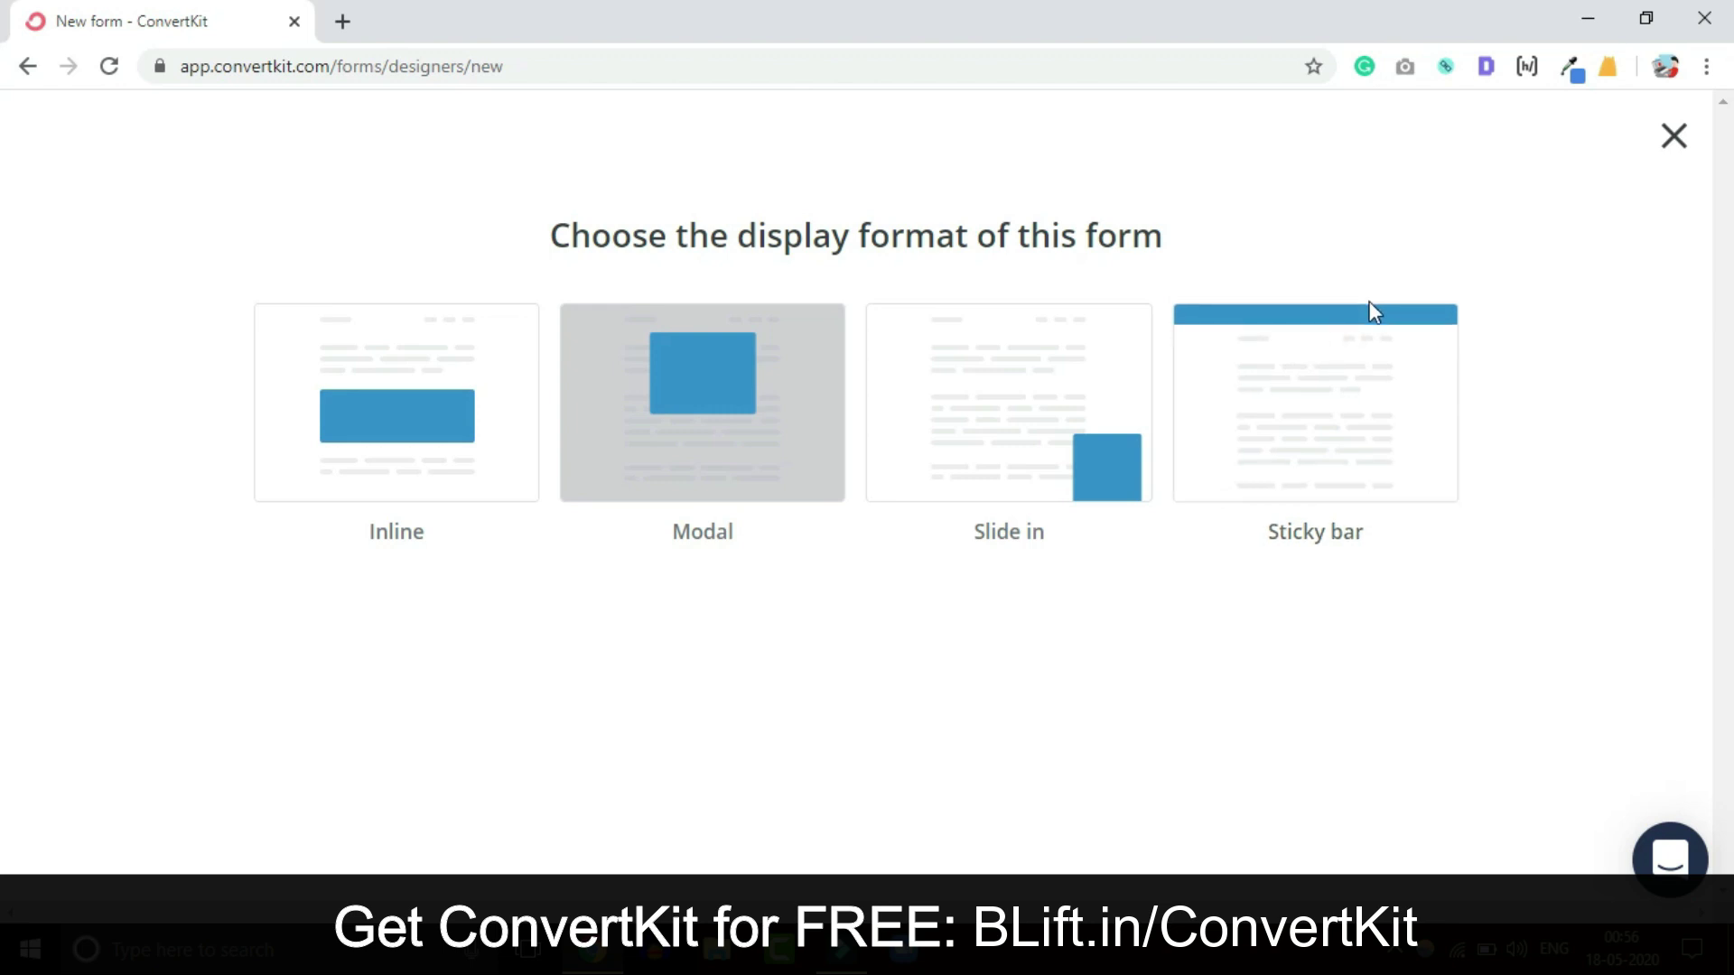
# Create a form with the Inline display format and the Pine template
pyautogui.click(385, 430)
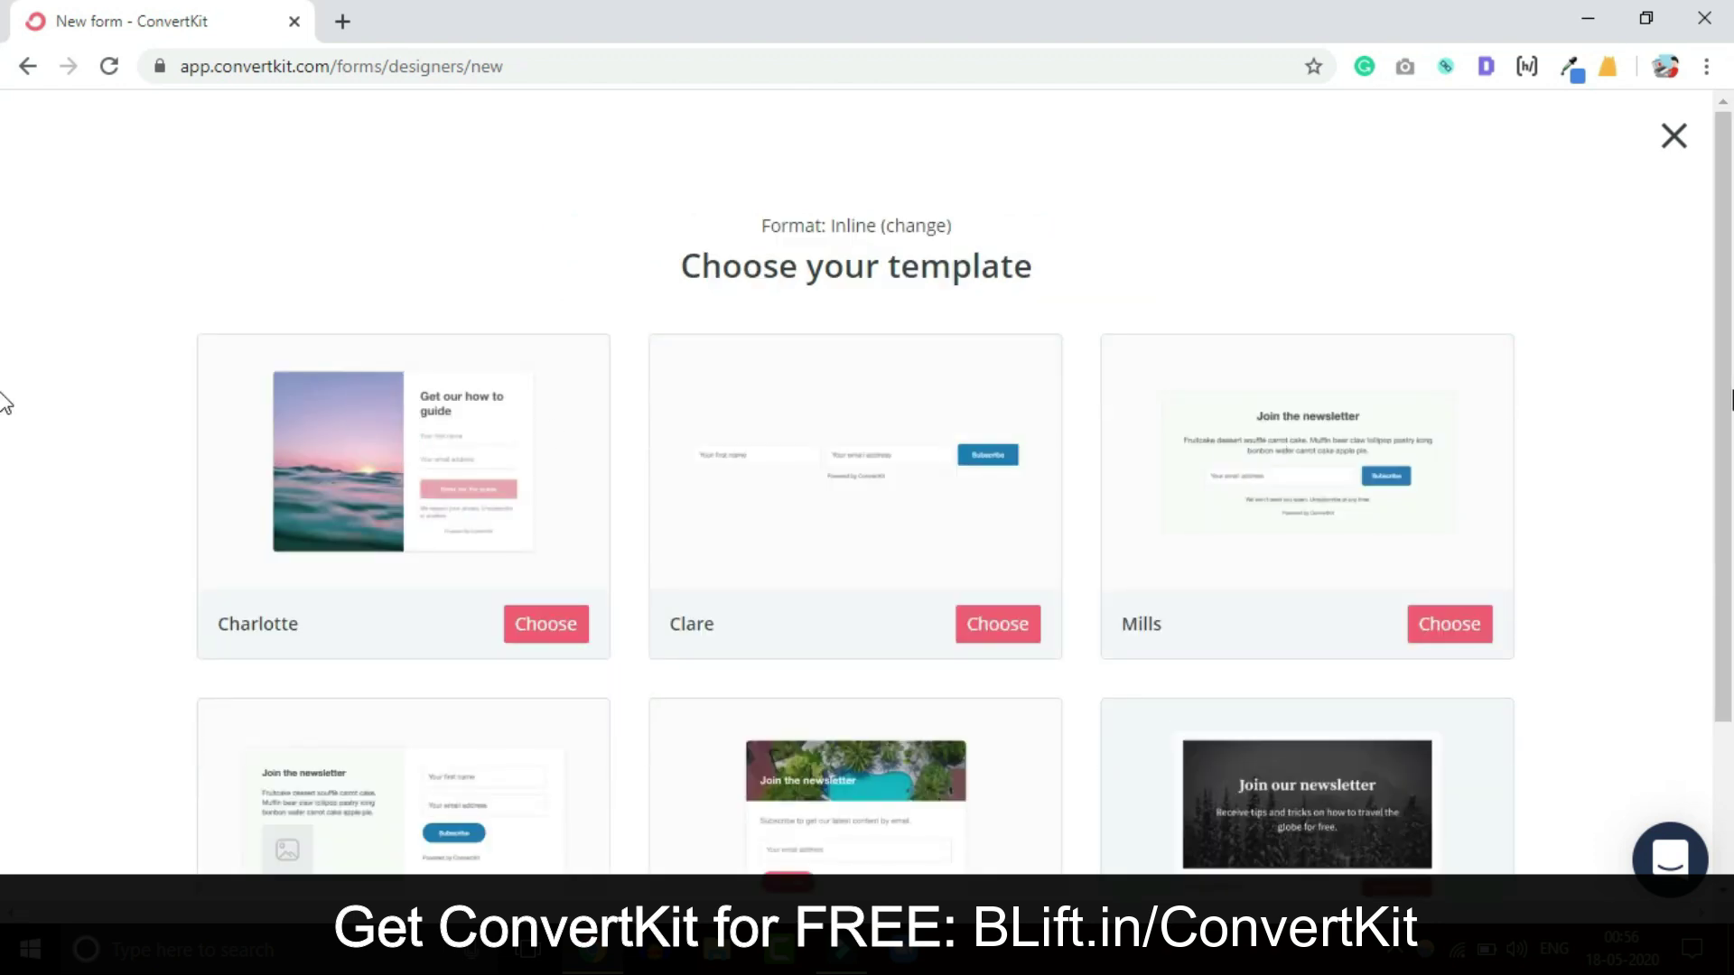
pyautogui.scroll(-3, 4, 444)
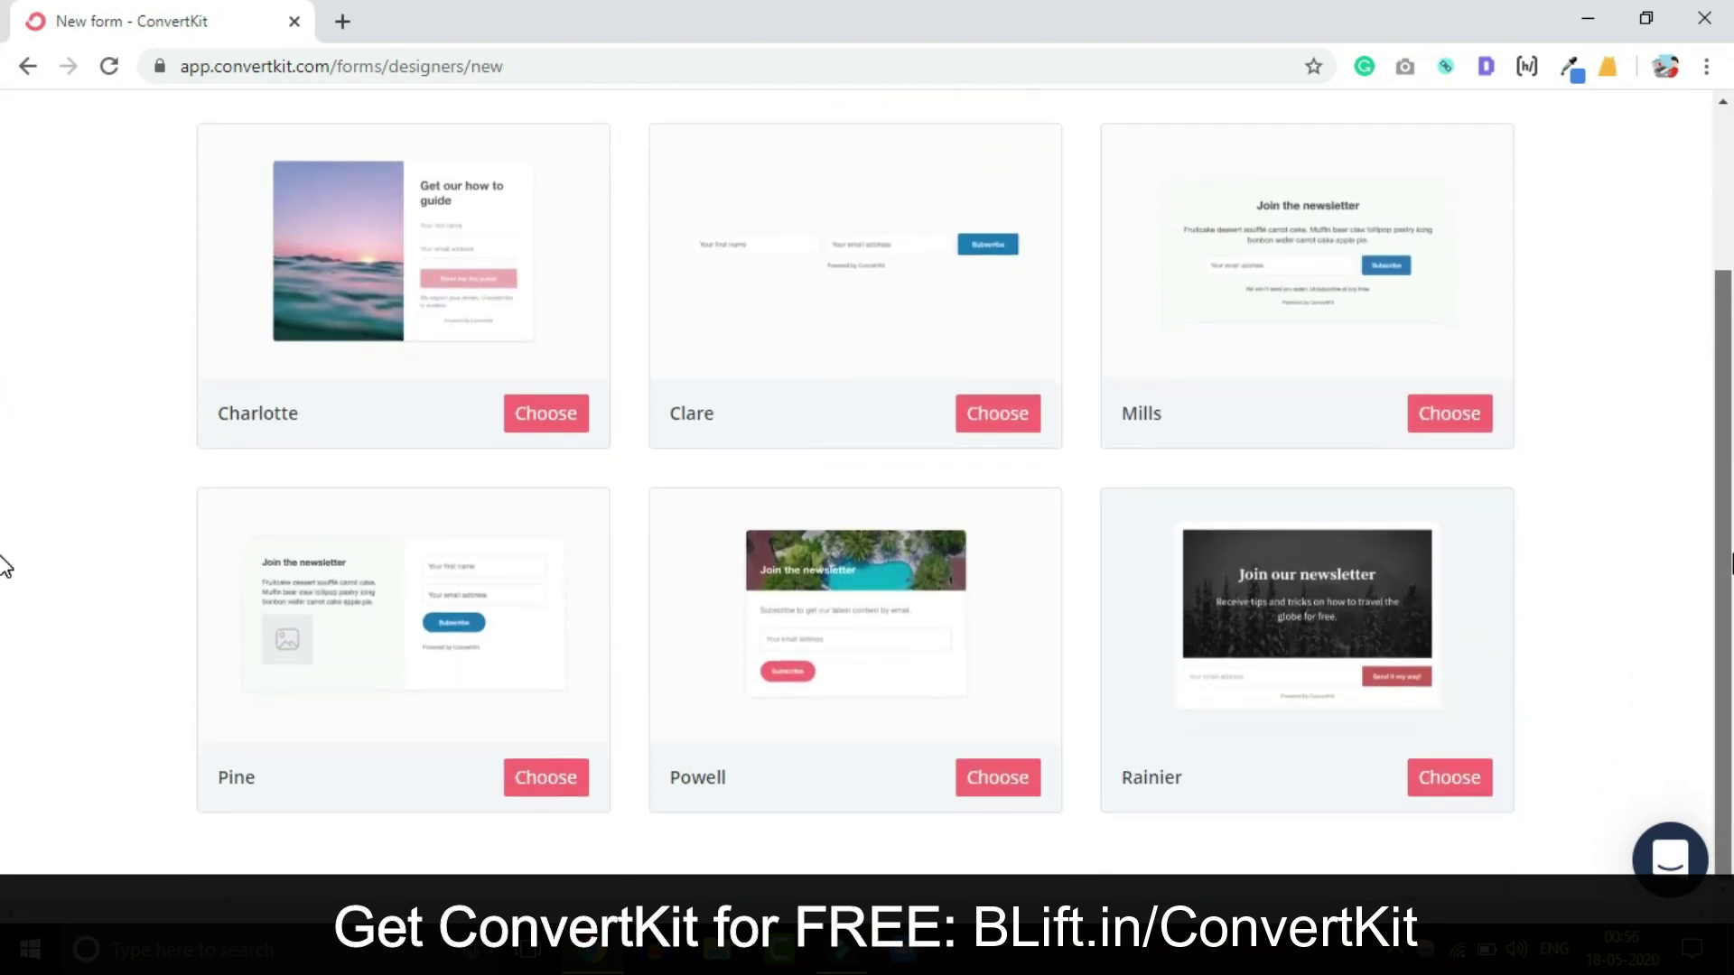
pyautogui.scroll(1, 6, 542)
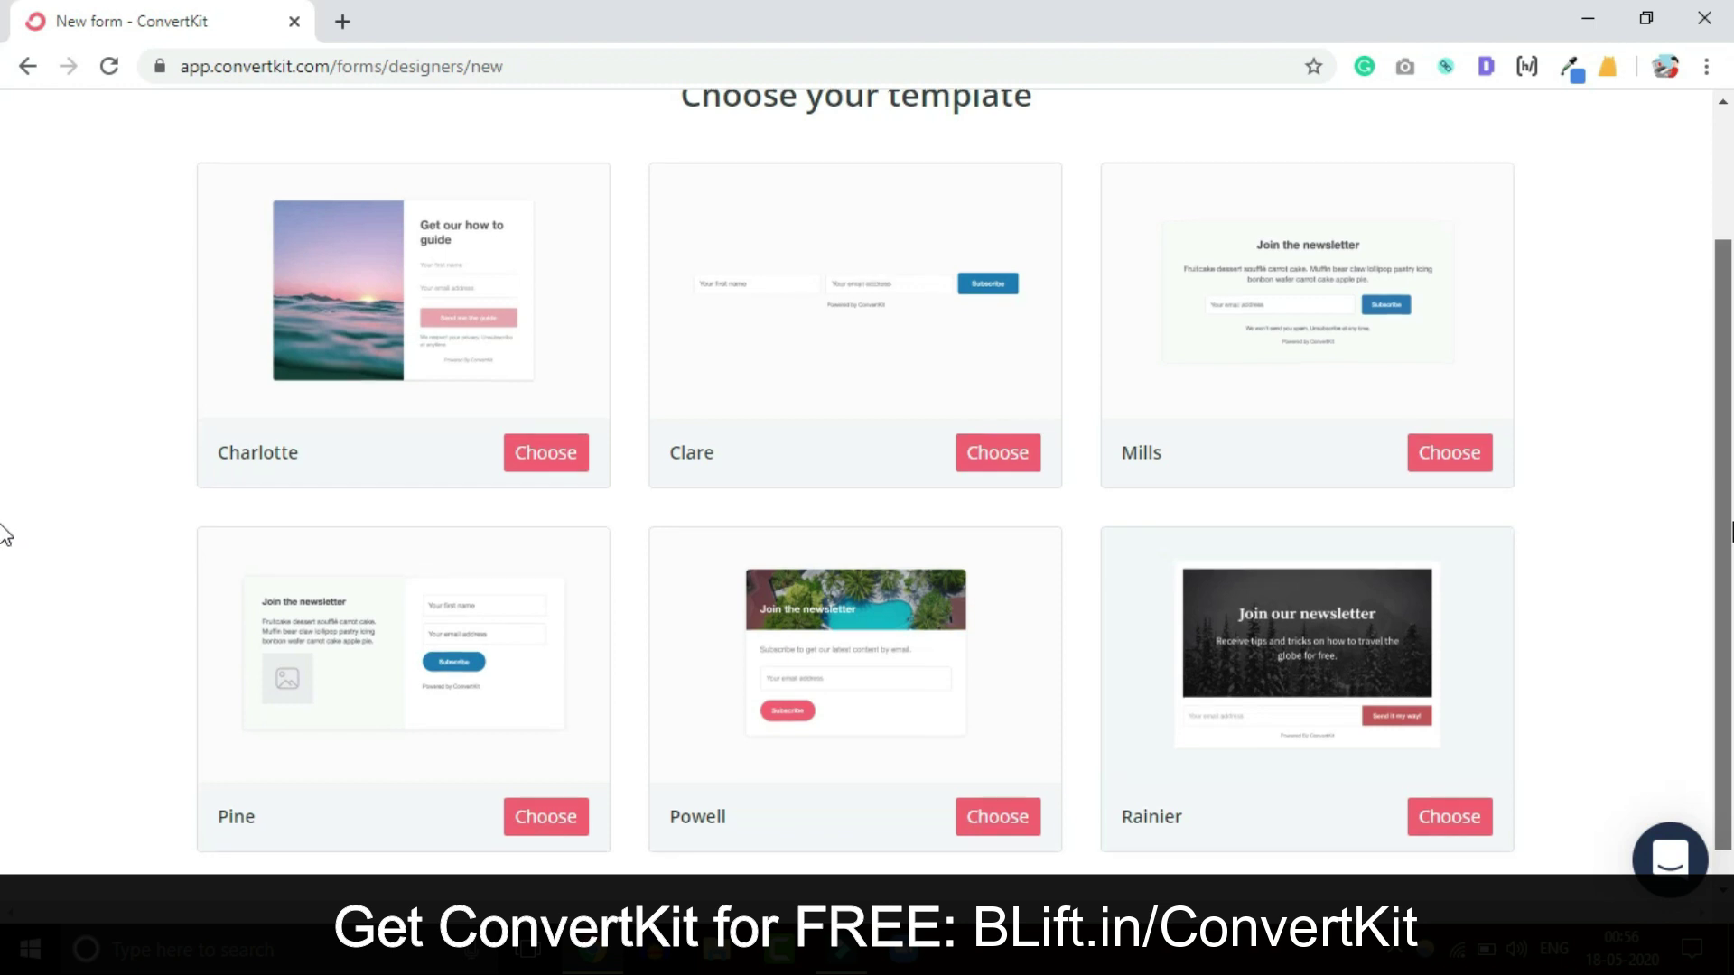
pyautogui.scroll(-1, 5, 555)
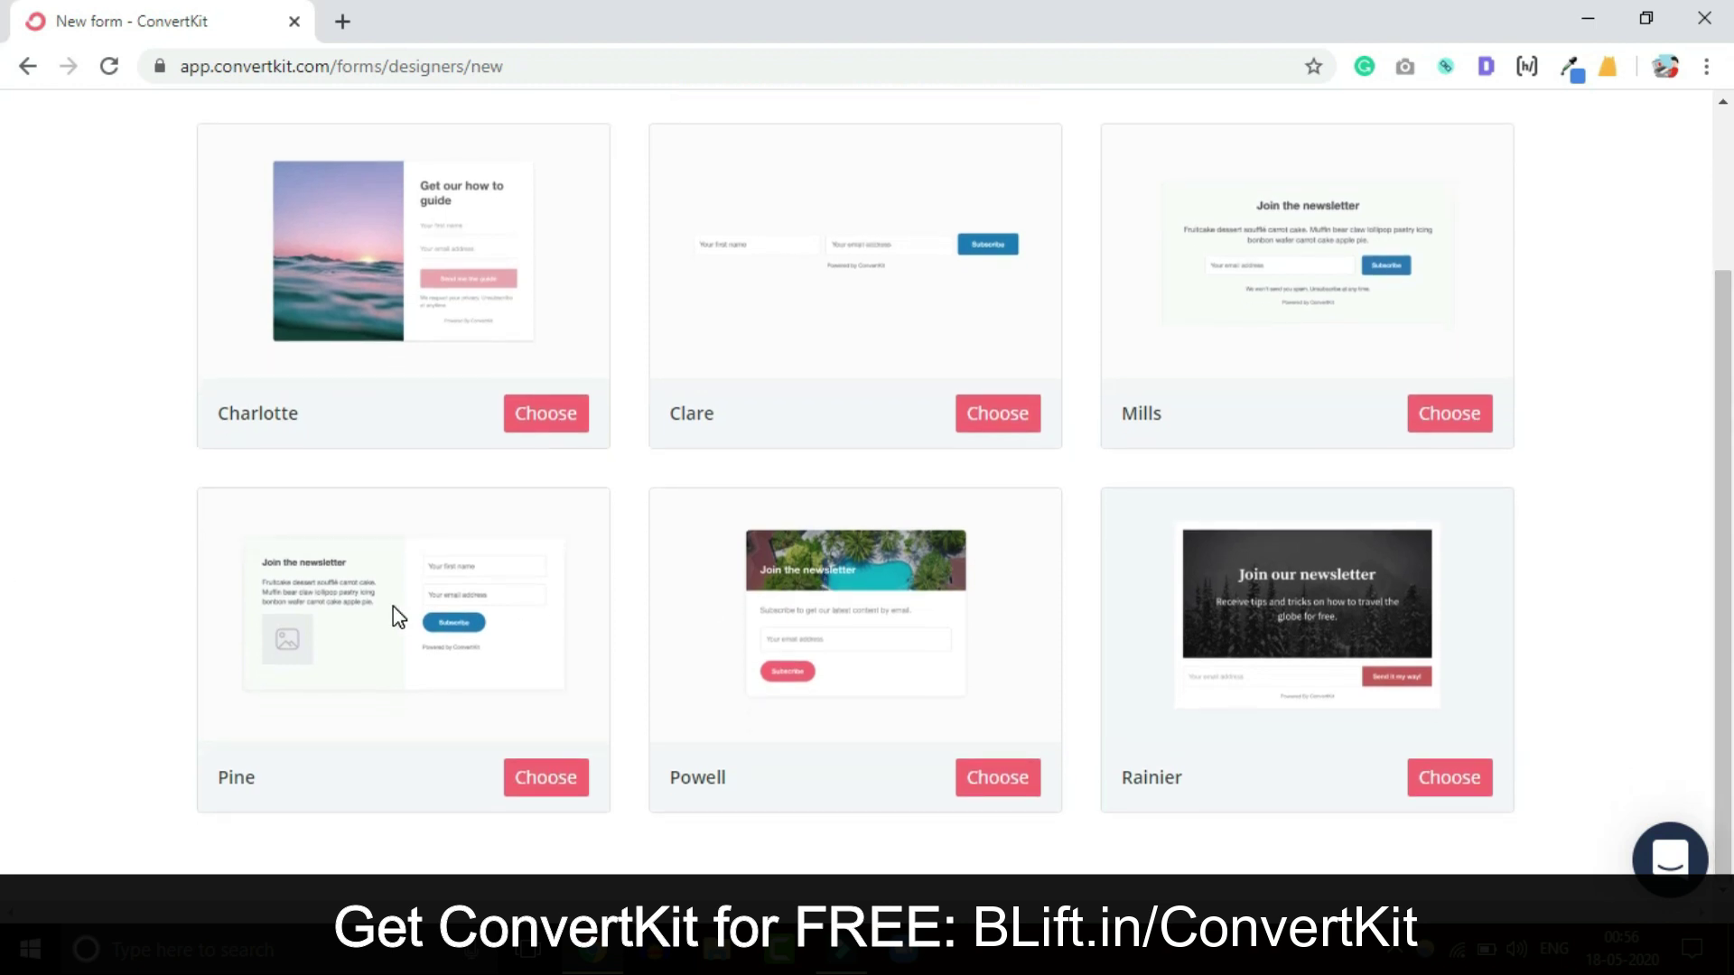
pyautogui.click(552, 791)
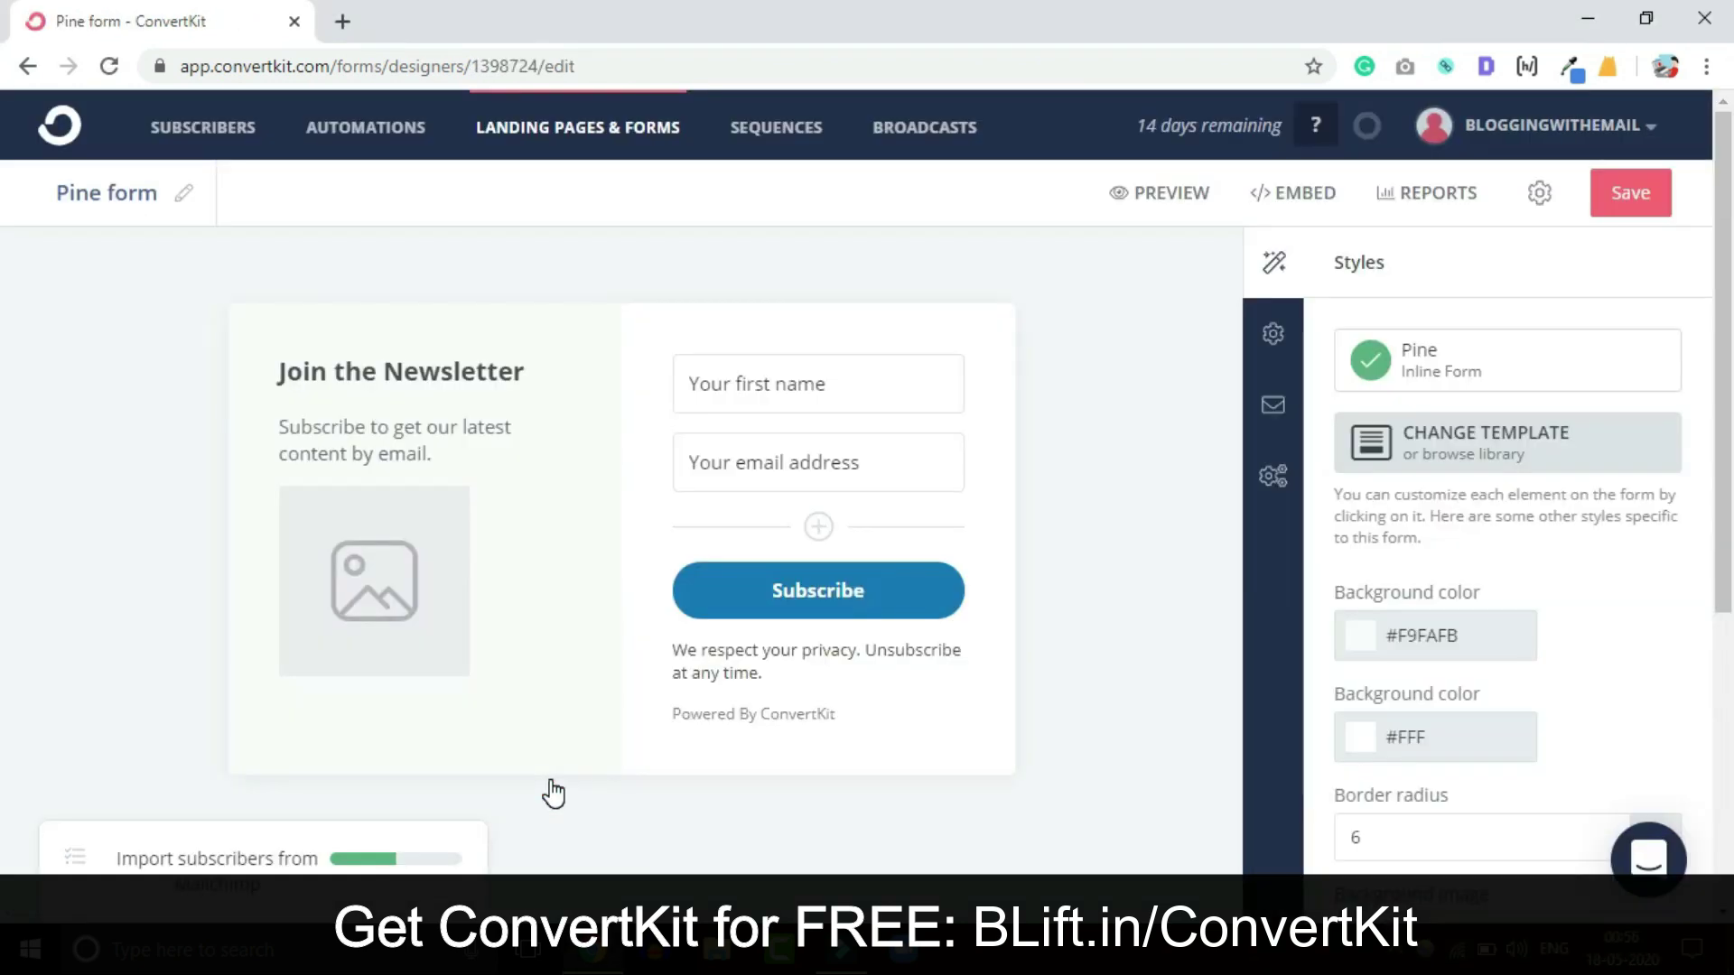
# Rename the form to "7-Days Course to Crack GATE Exam"
pyautogui.click(159, 194)
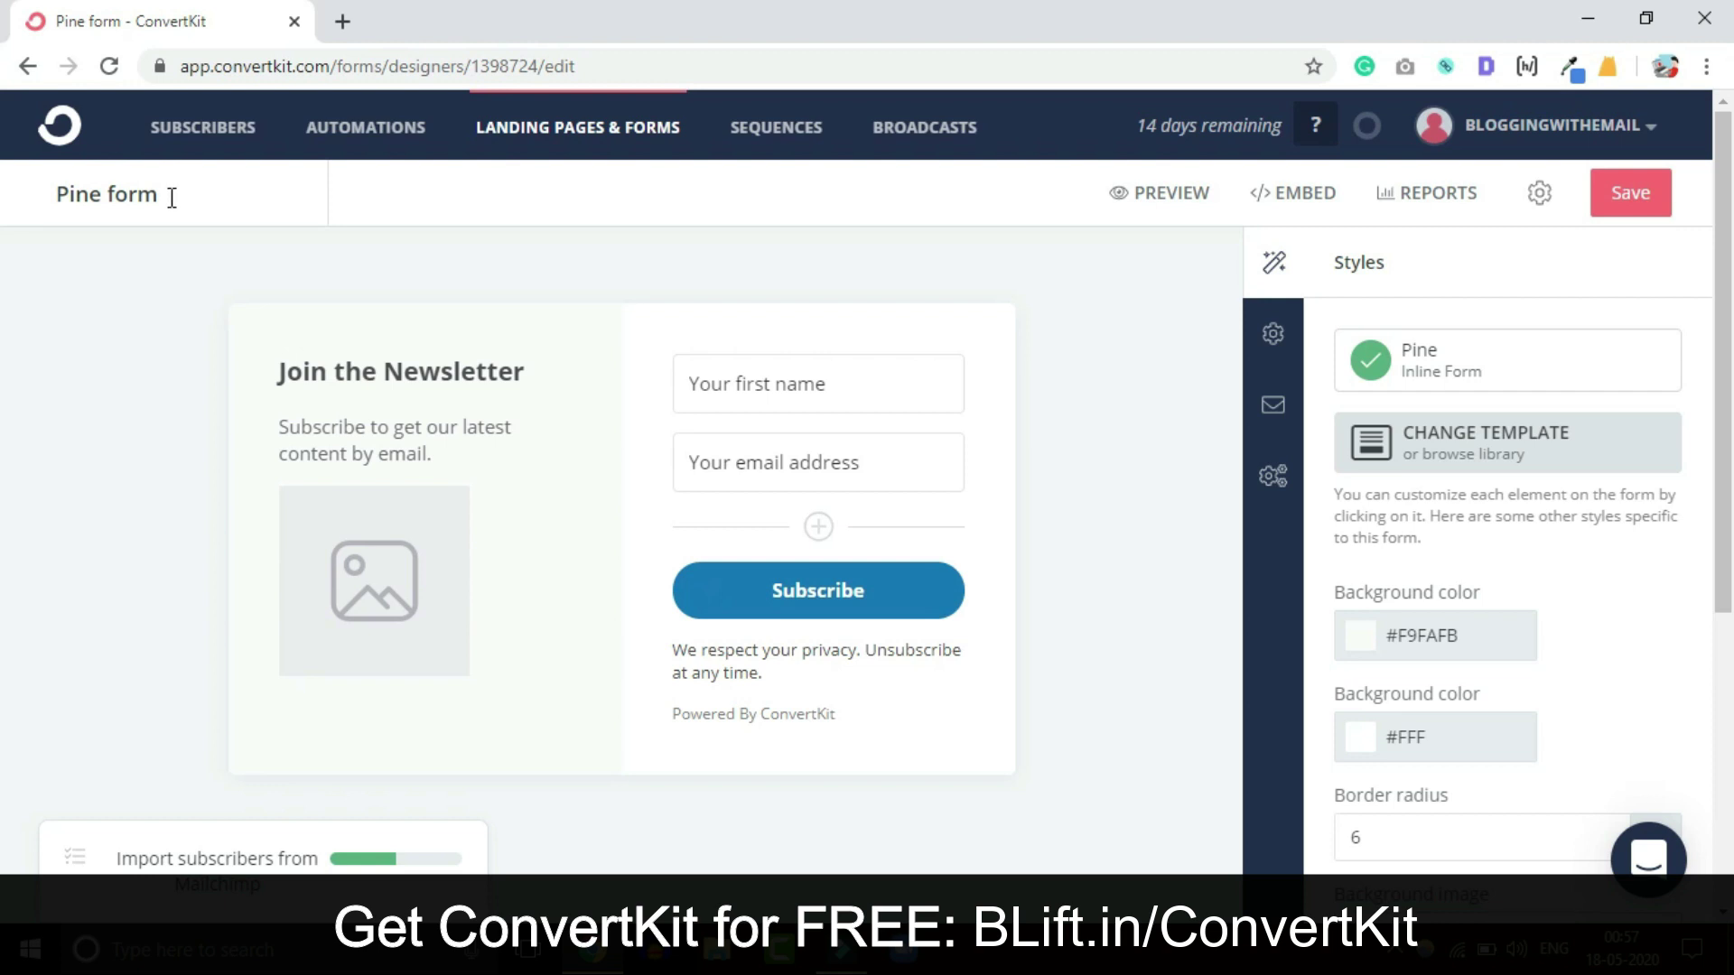
pyautogui.moveTo(172, 196); pyautogui.dragTo(5, 168)
pyautogui.write('7 D')
pyautogui.press('BackSpace')
pyautogui.press('BackSpace')
pyautogui.write('-Days ')
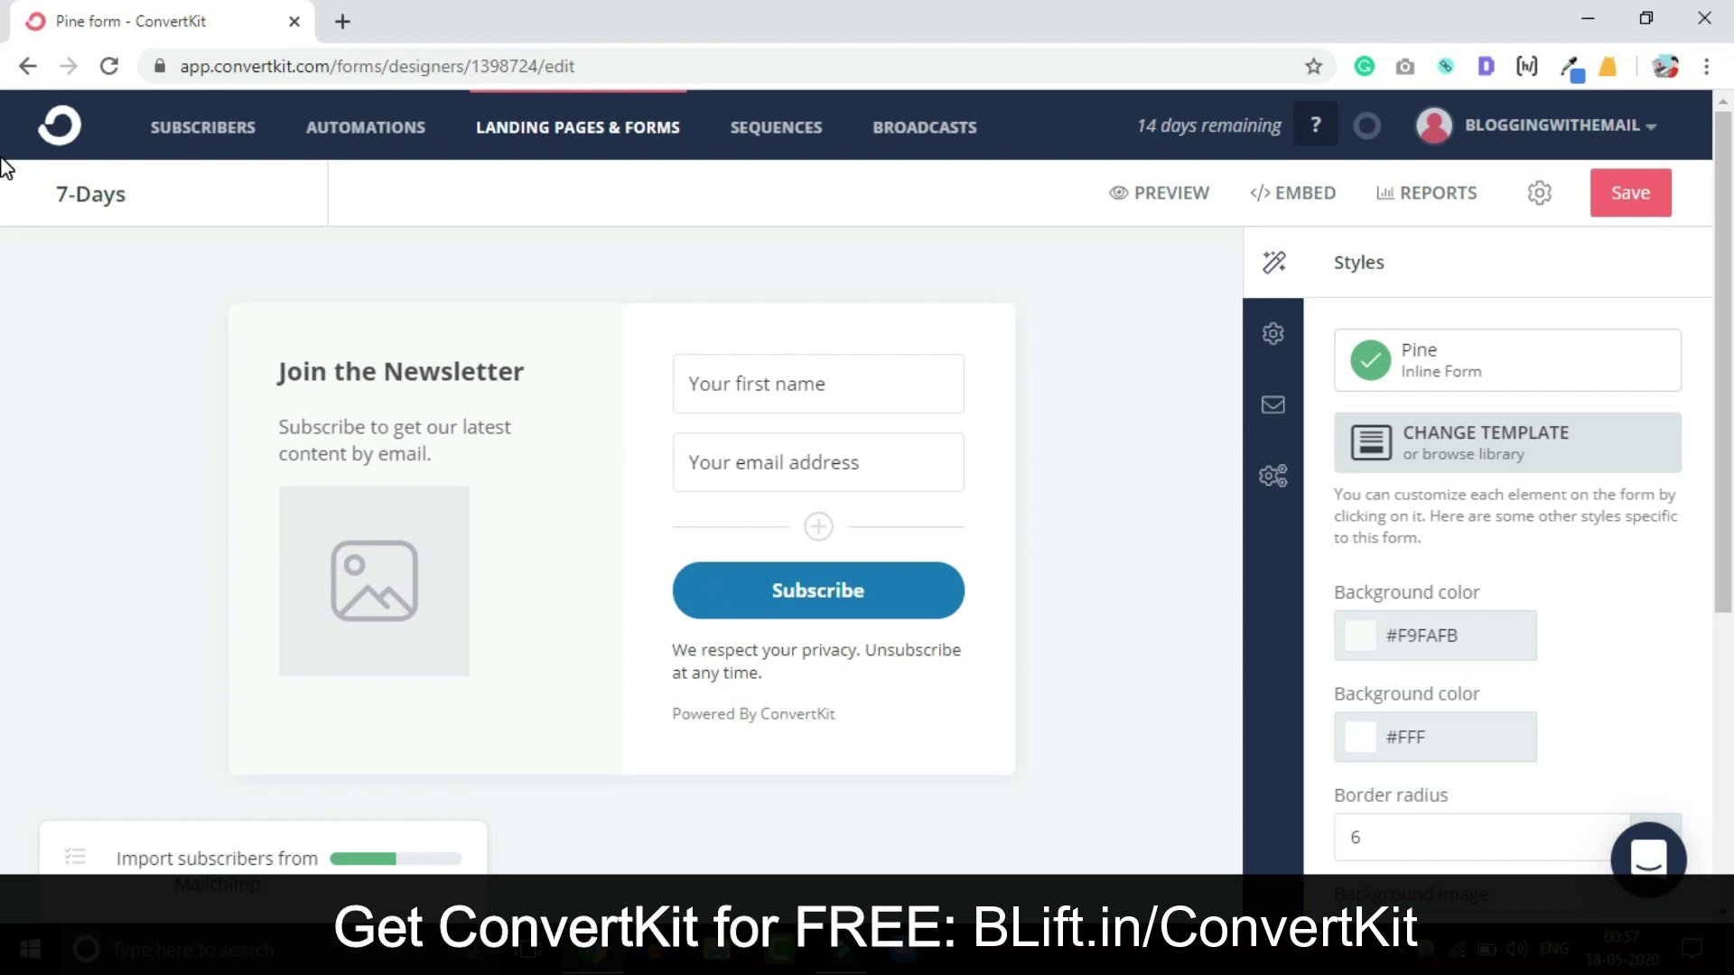
pyautogui.write('Course to Crea')
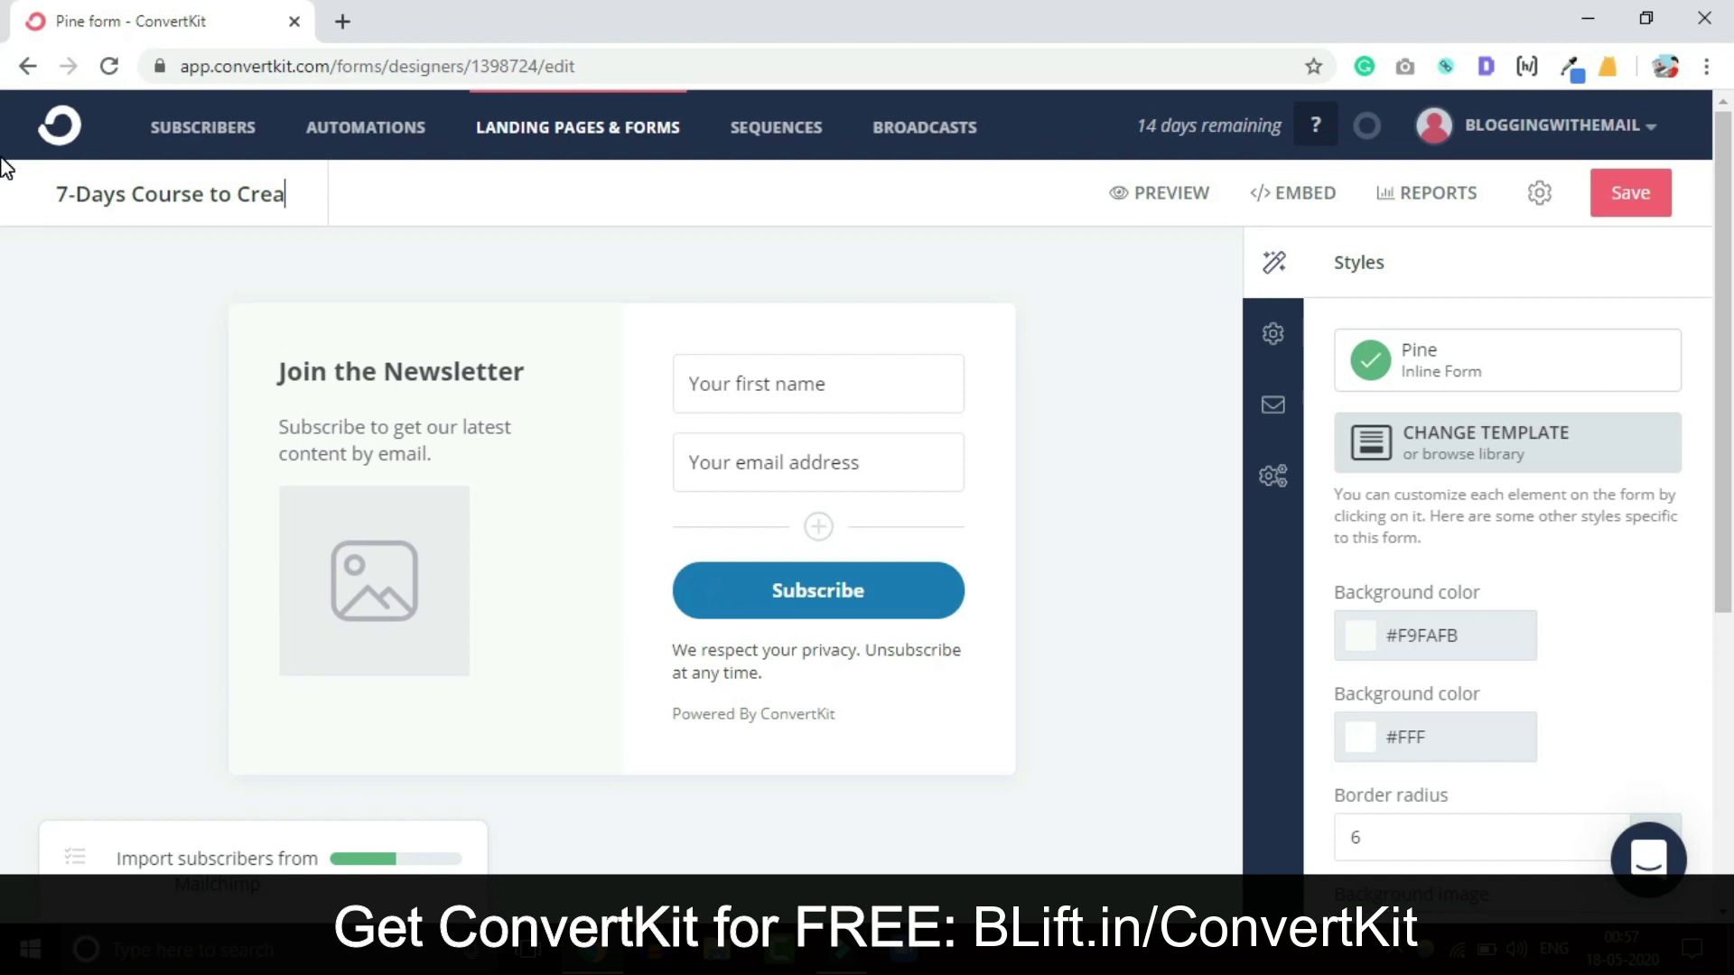
pyautogui.press('BackSpace')
pyautogui.press('BackSpace')
pyautogui.write('ack G')
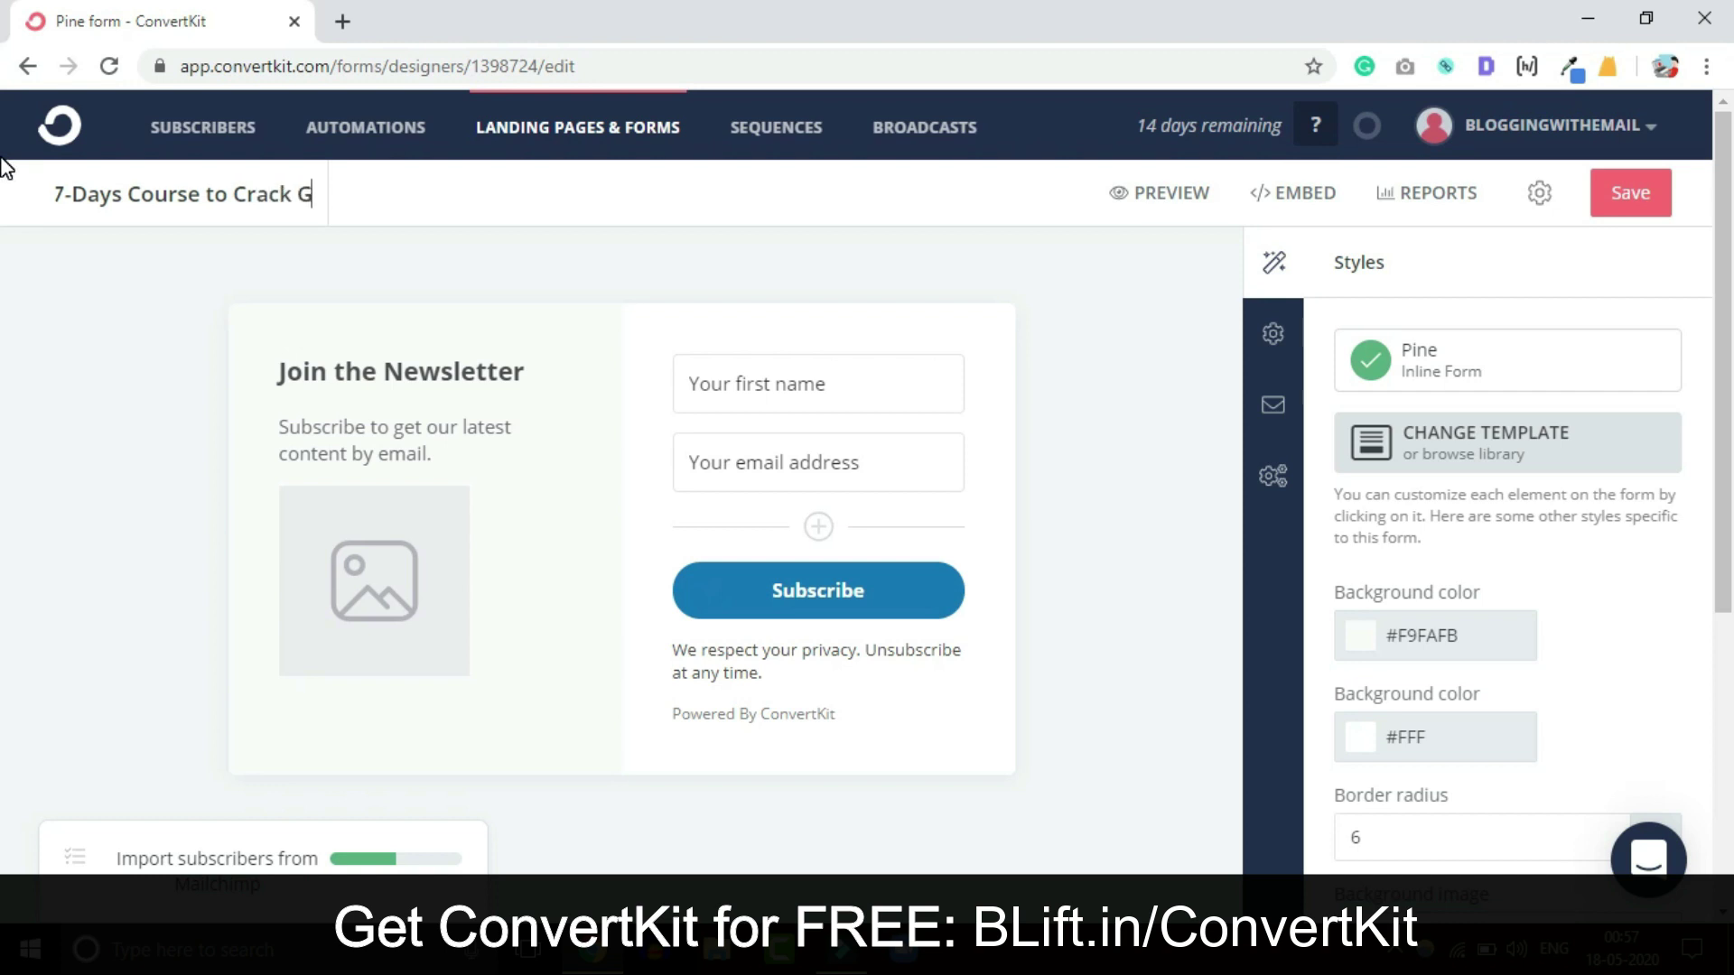
pyautogui.write('ATE Exam')
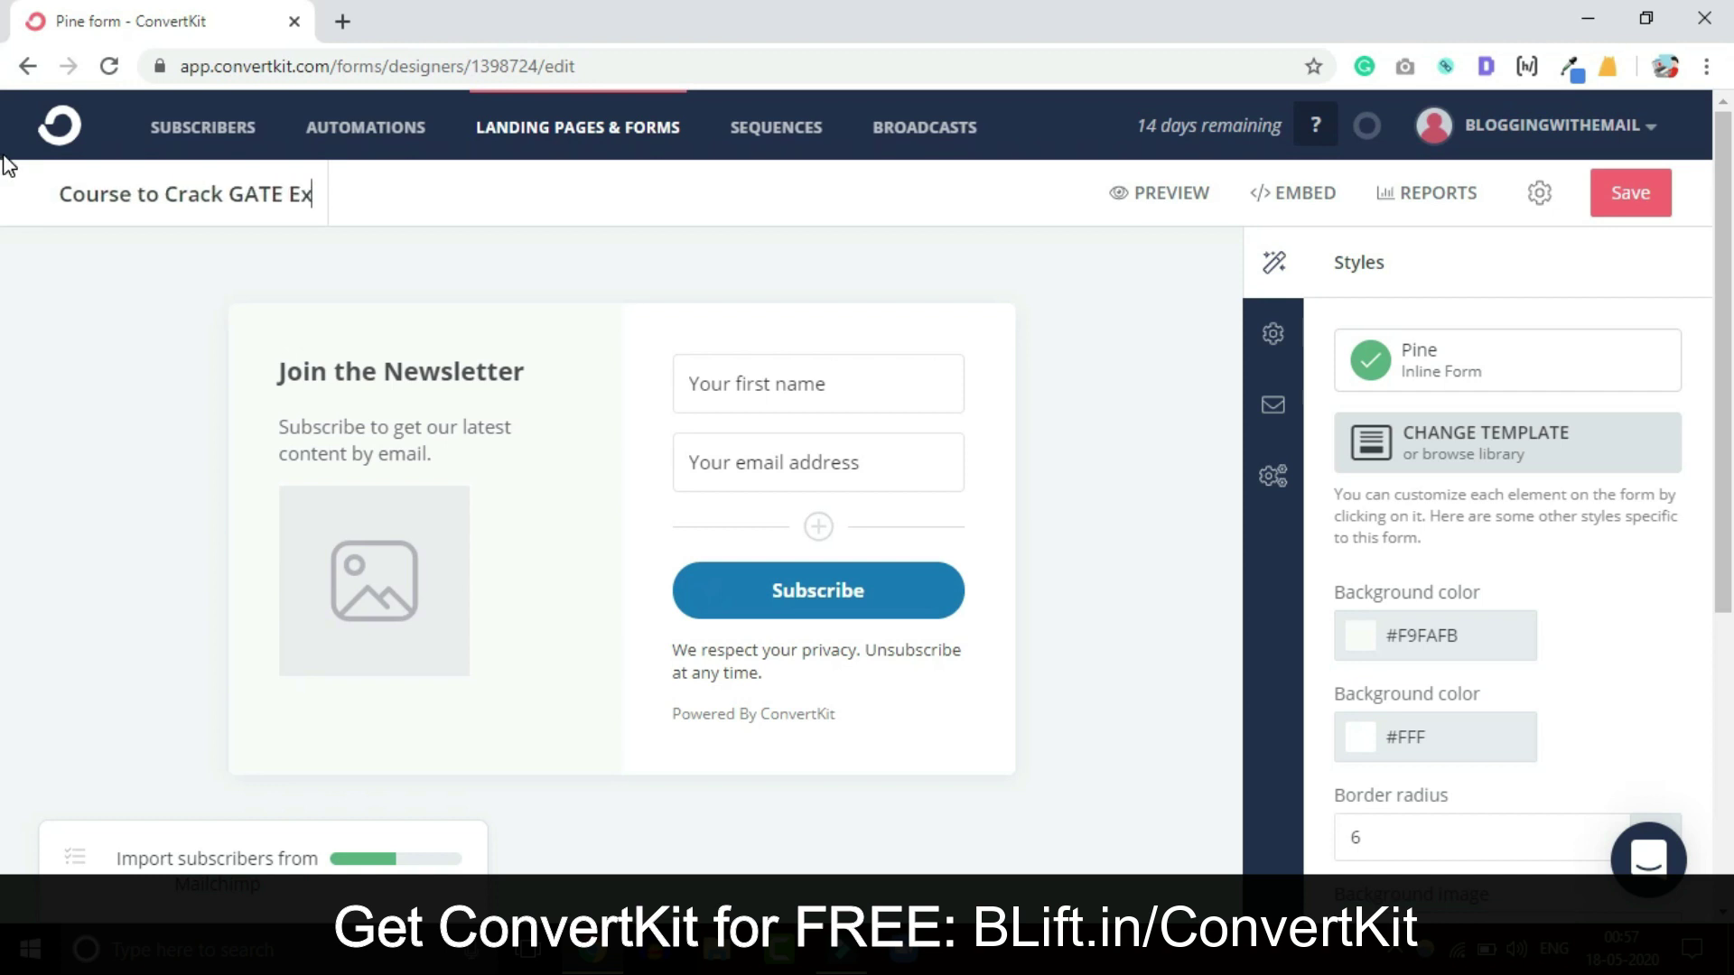
pyautogui.press('Return')
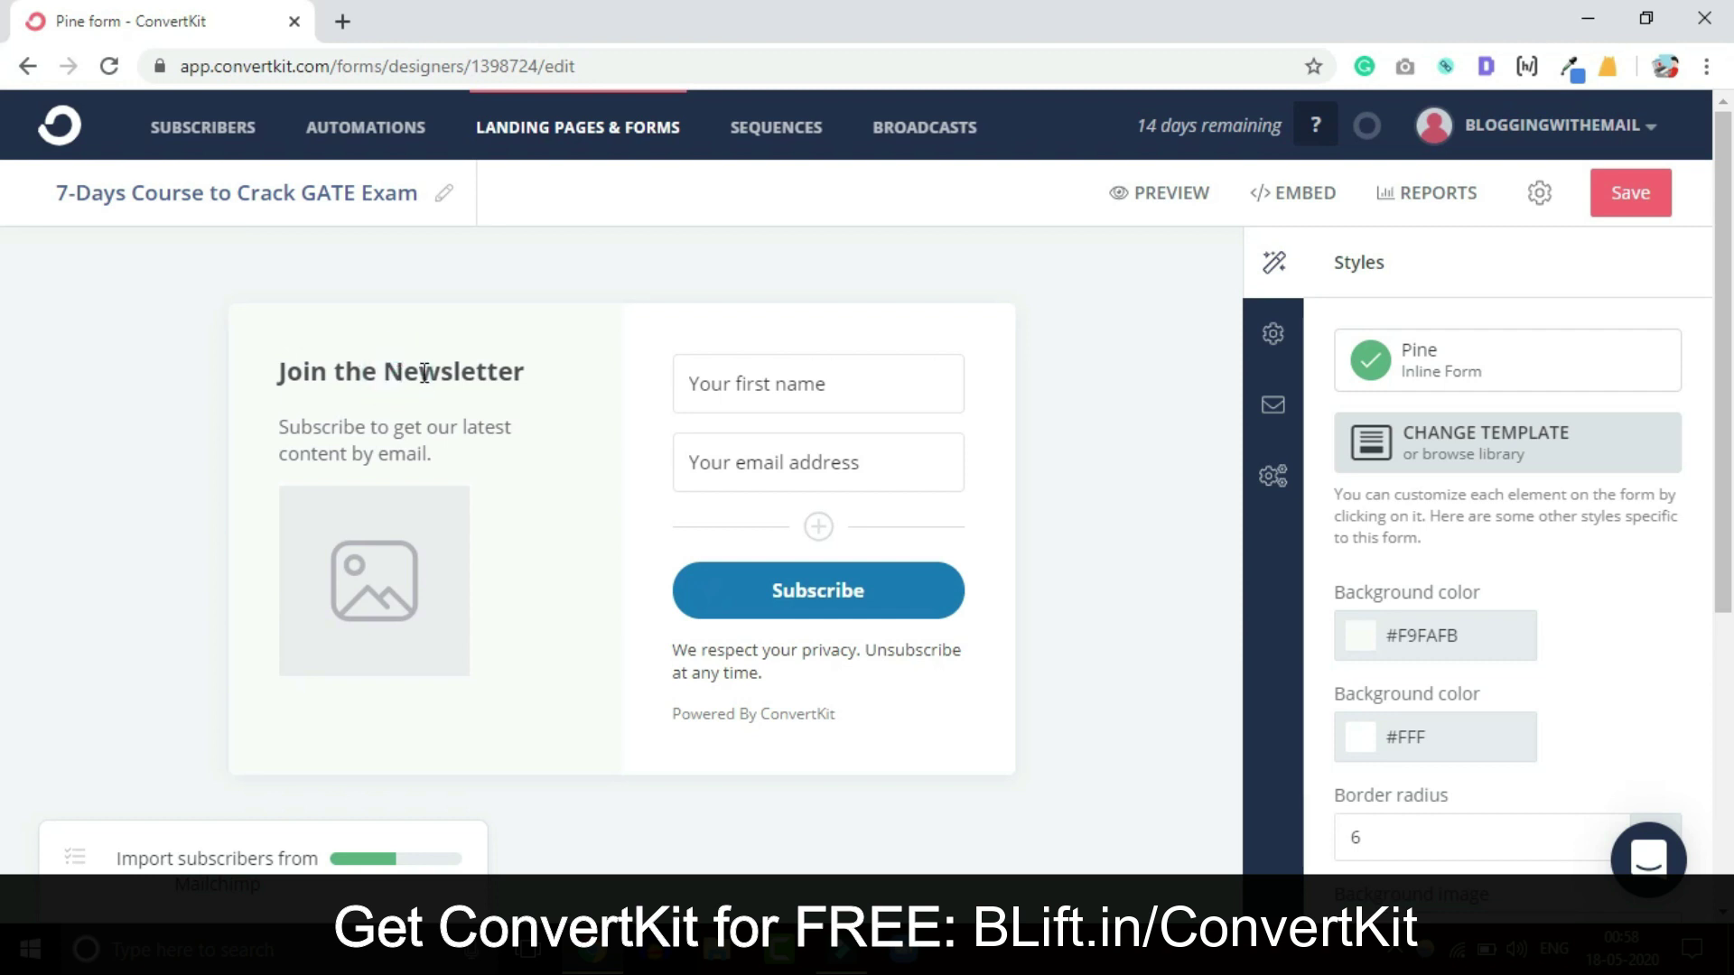
# Replace the form's "Join the Newsletter" heading with "7 Days Free Couse"
pyautogui.click(456, 373)
pyautogui.moveTo(518, 375); pyautogui.dragTo(280, 379)
pyautogui.press('BackSpace')
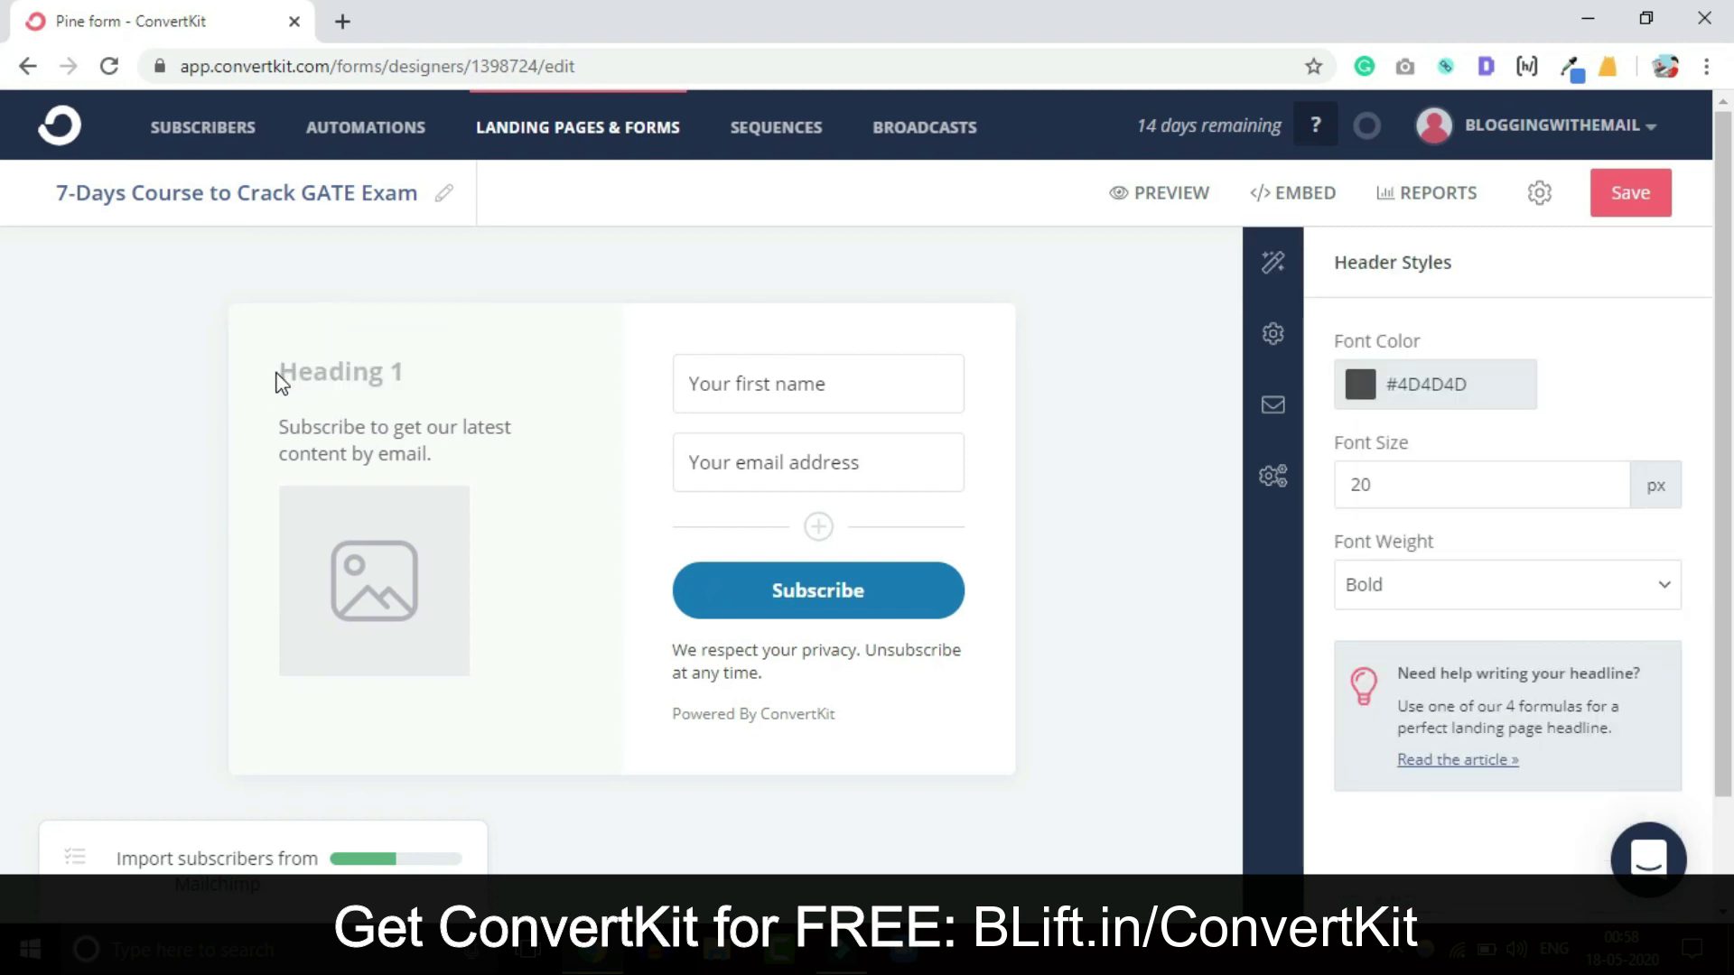
pyautogui.write('7')
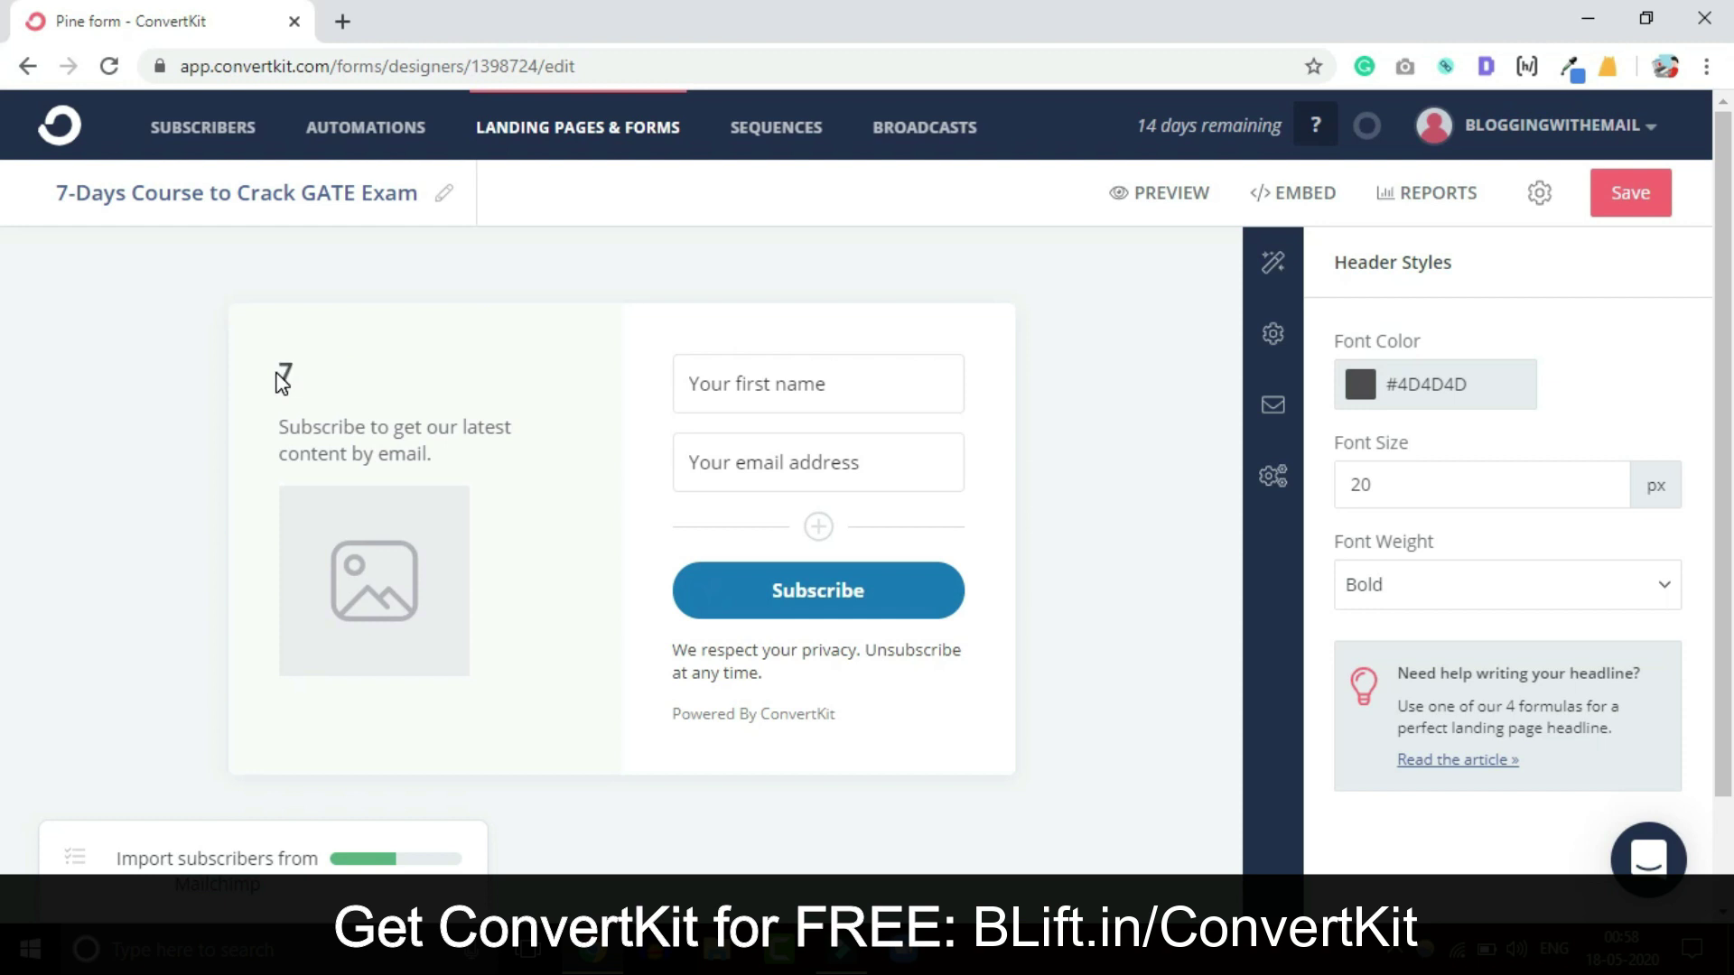
pyautogui.write(' Days Free Couse')
pyautogui.click(379, 434)
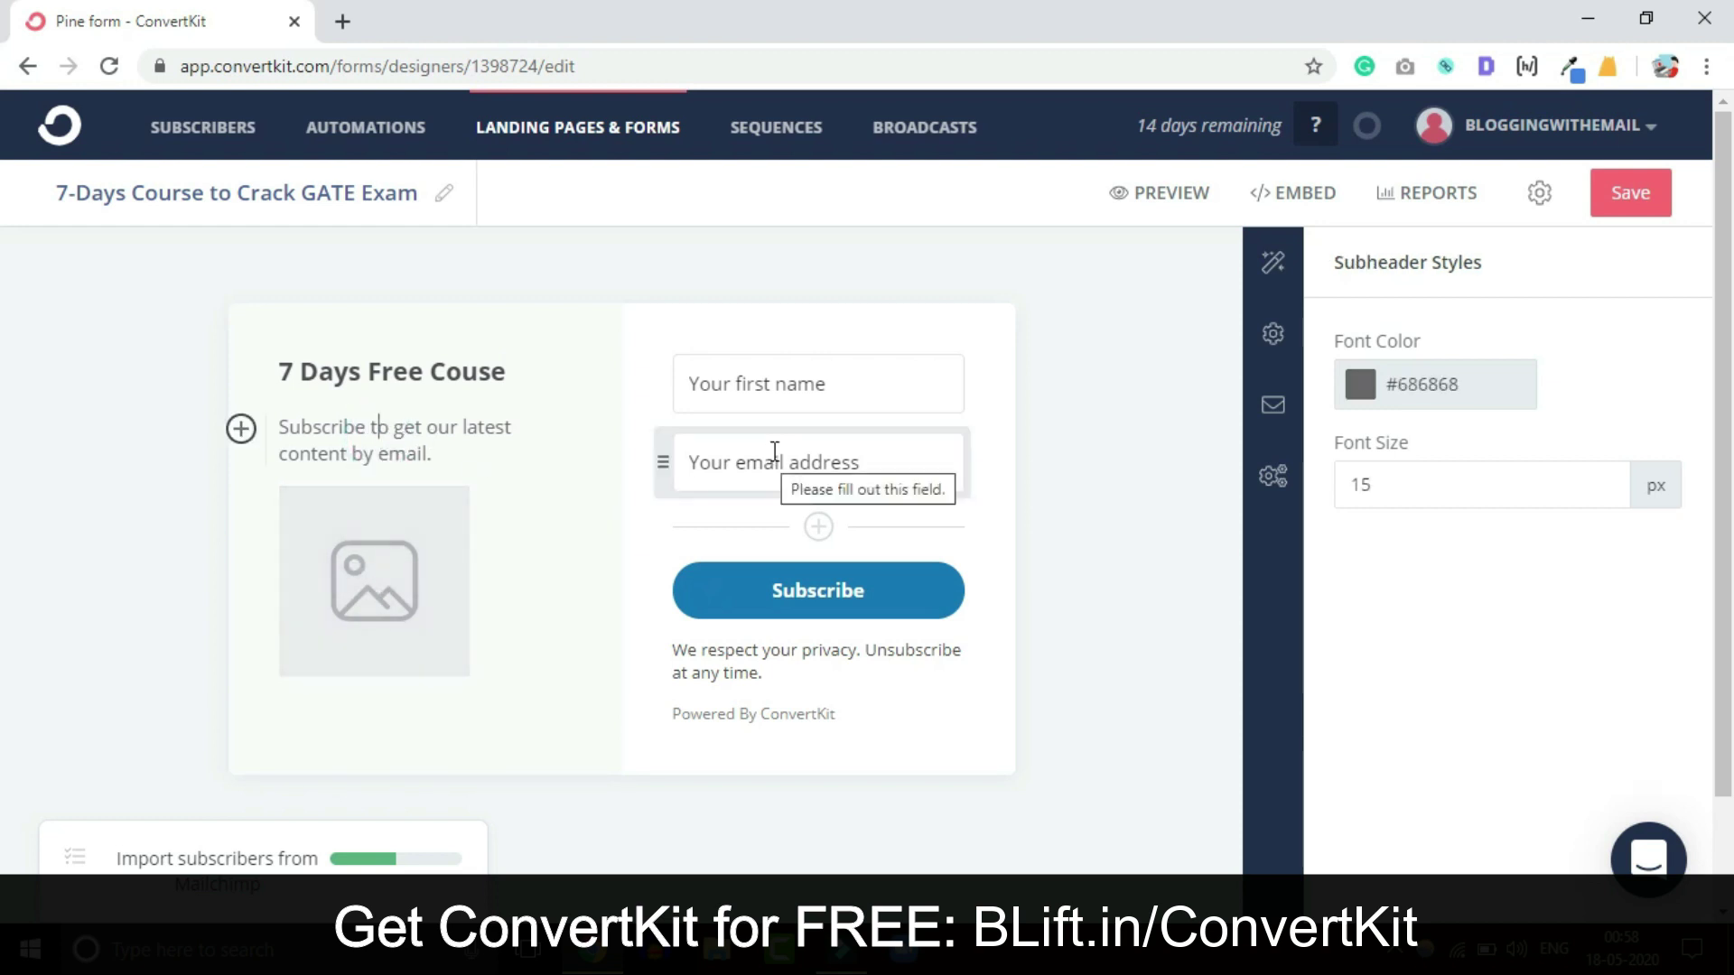
# Change the label of the form's Subscribe button to "Enroll For FREE"
pyautogui.click(849, 597)
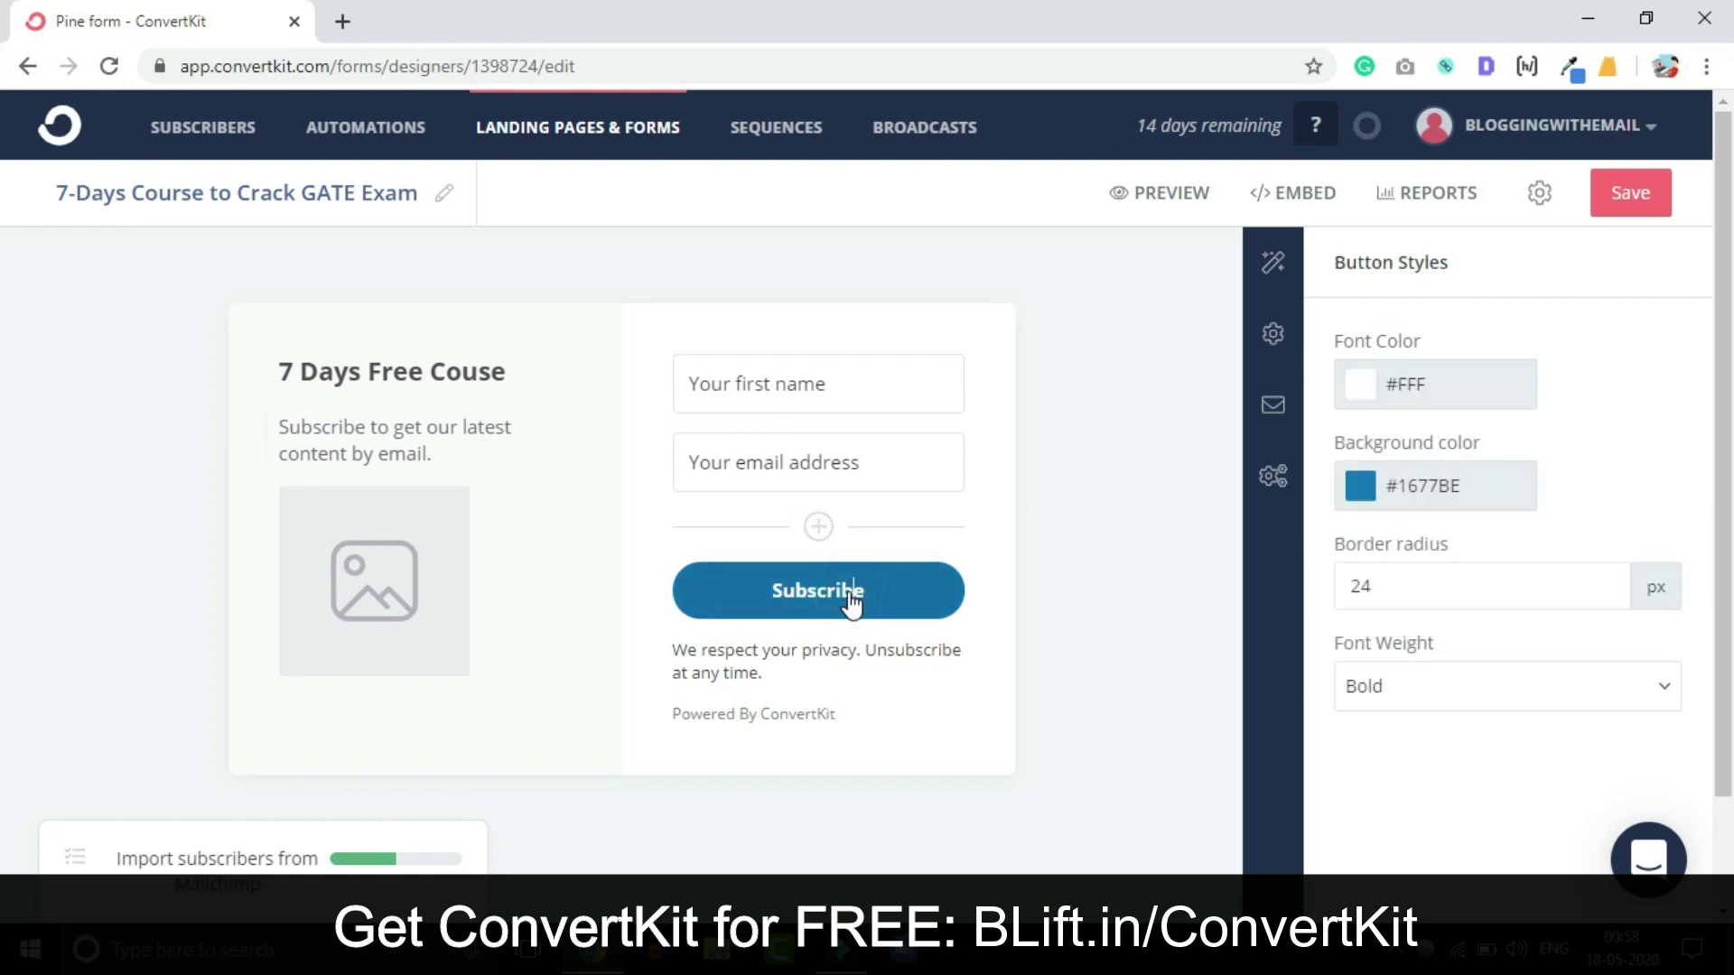
pyautogui.moveTo(867, 594); pyautogui.dragTo(766, 591)
pyautogui.press('BackSpace')
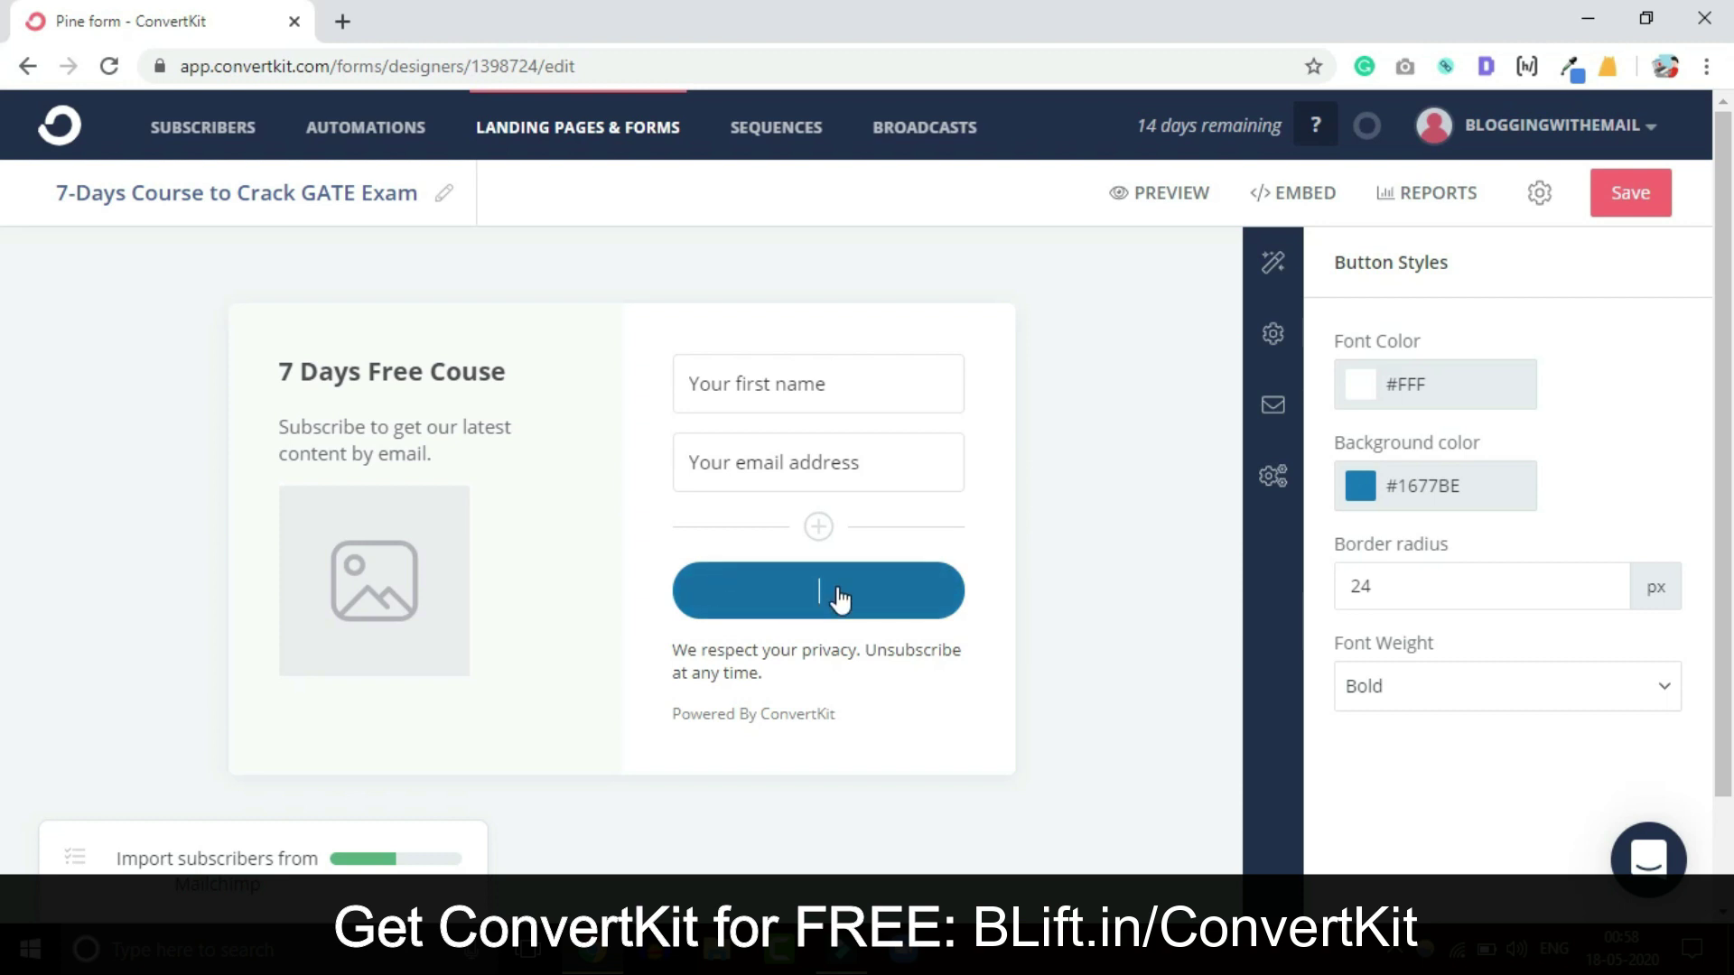
pyautogui.write('Enroll For FREE')
# Review the form's style, general and advanced settings, switching the incentive email's after-confirmation redirect to Download
pyautogui.click(1274, 264)
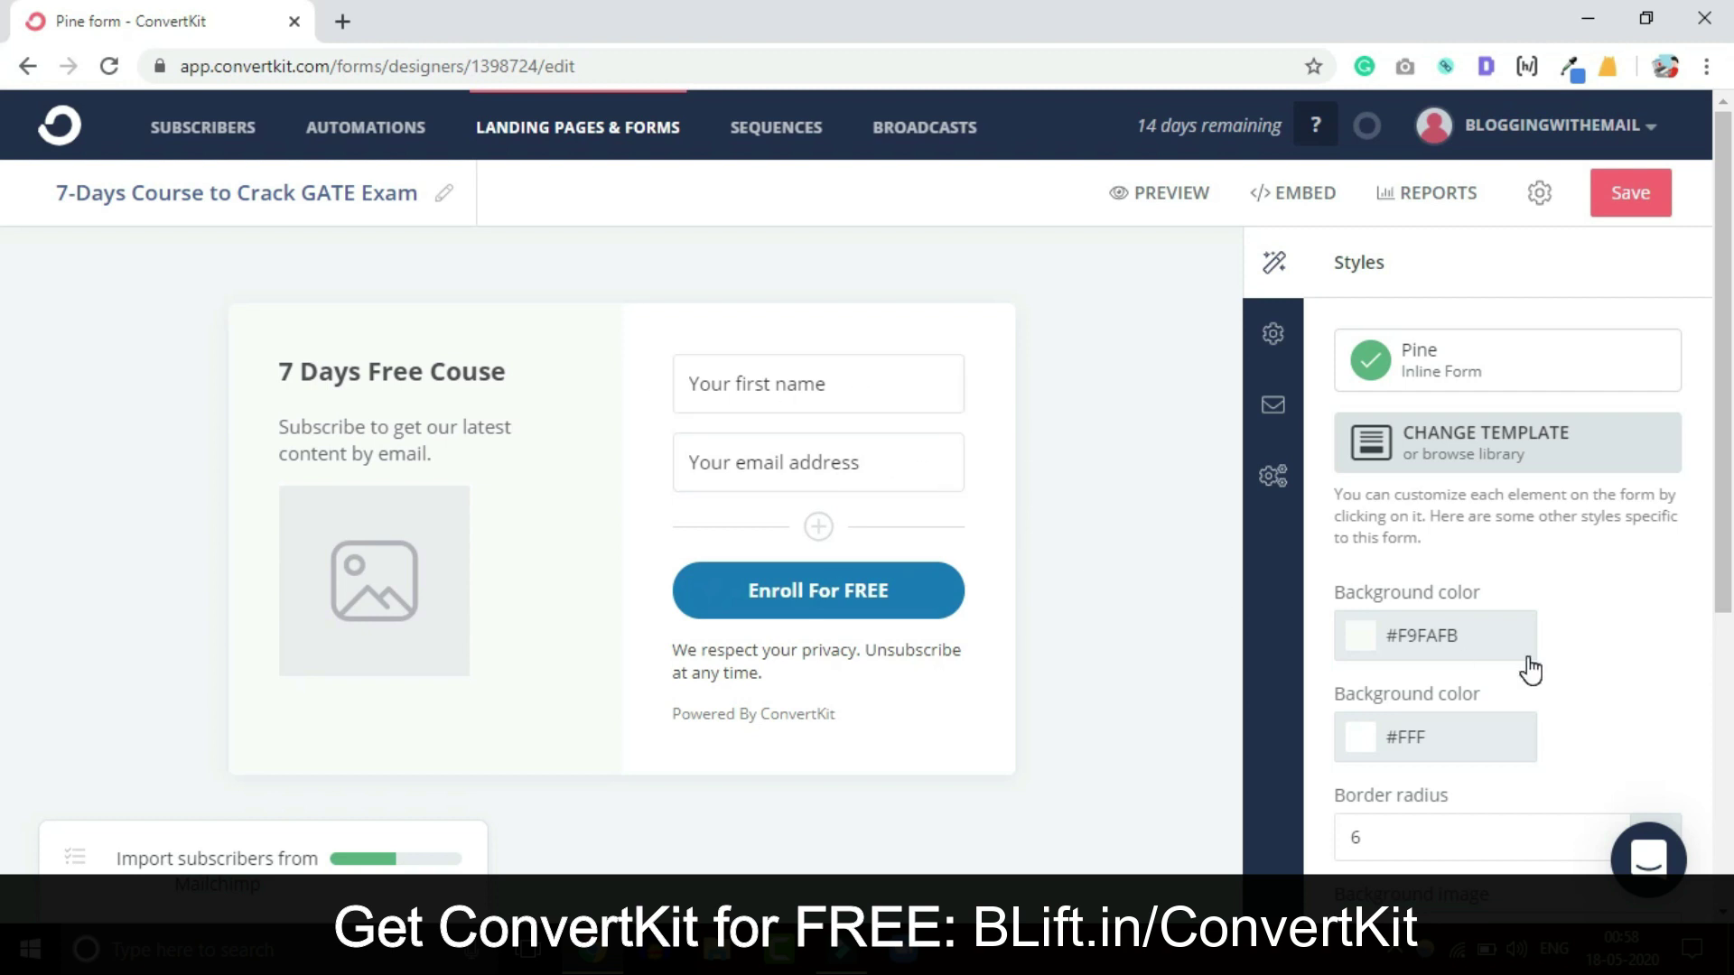
pyautogui.click(1274, 338)
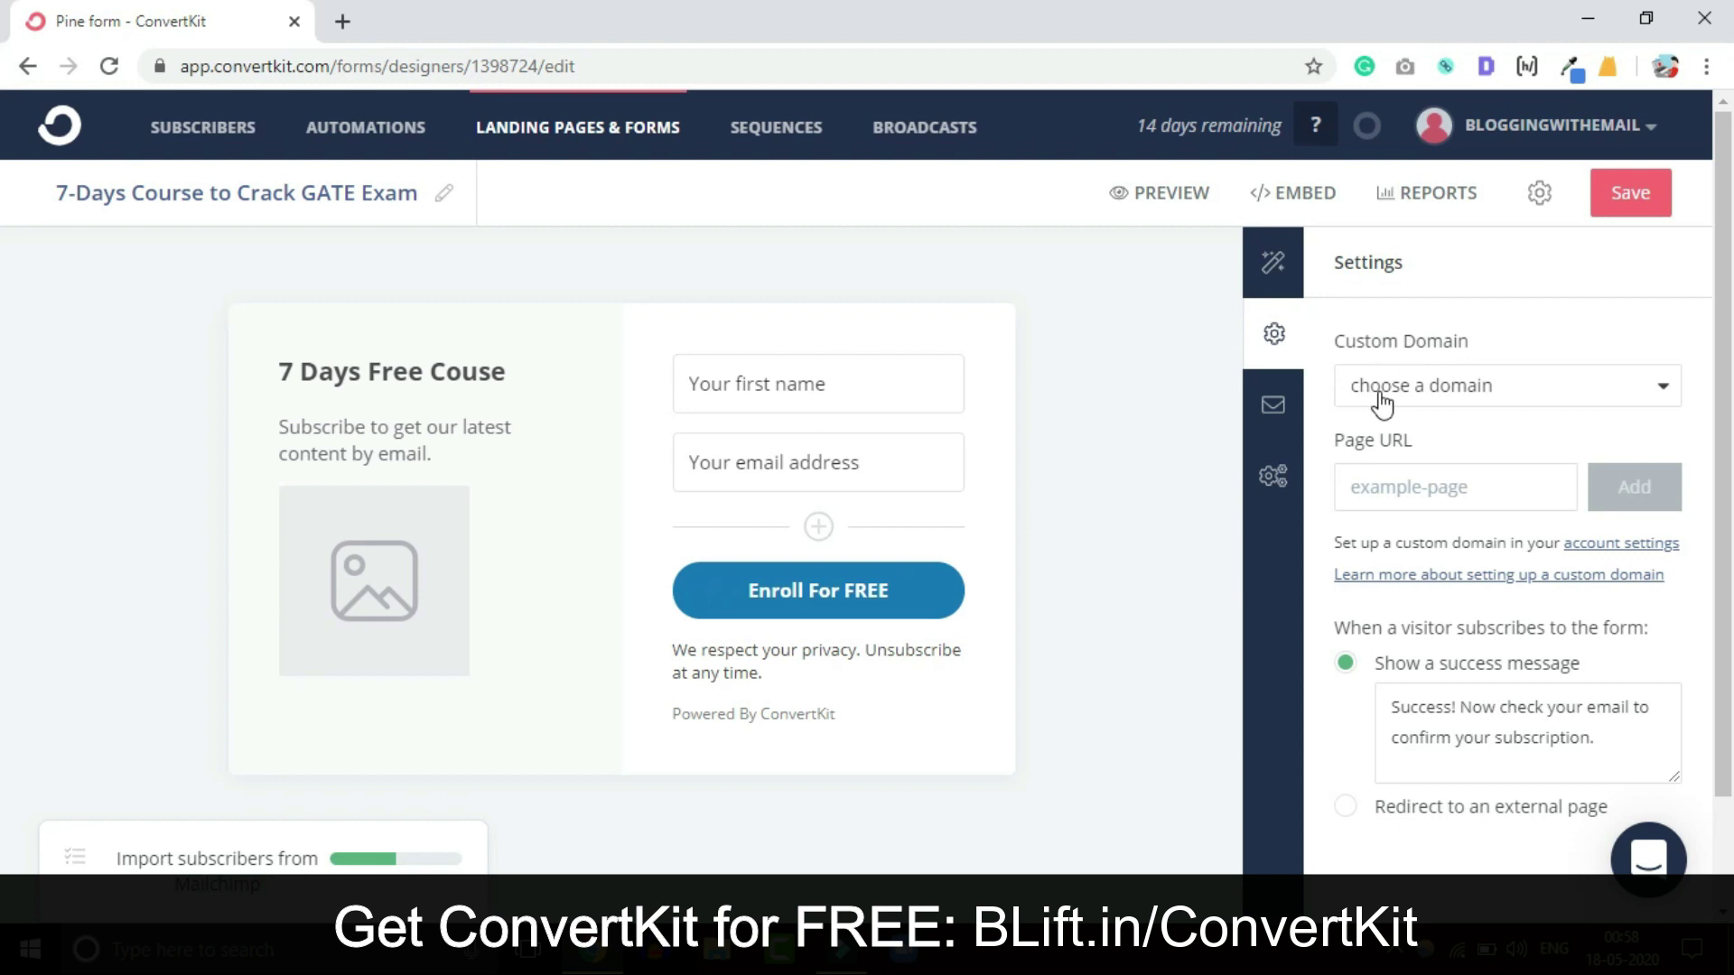
pyautogui.click(1271, 417)
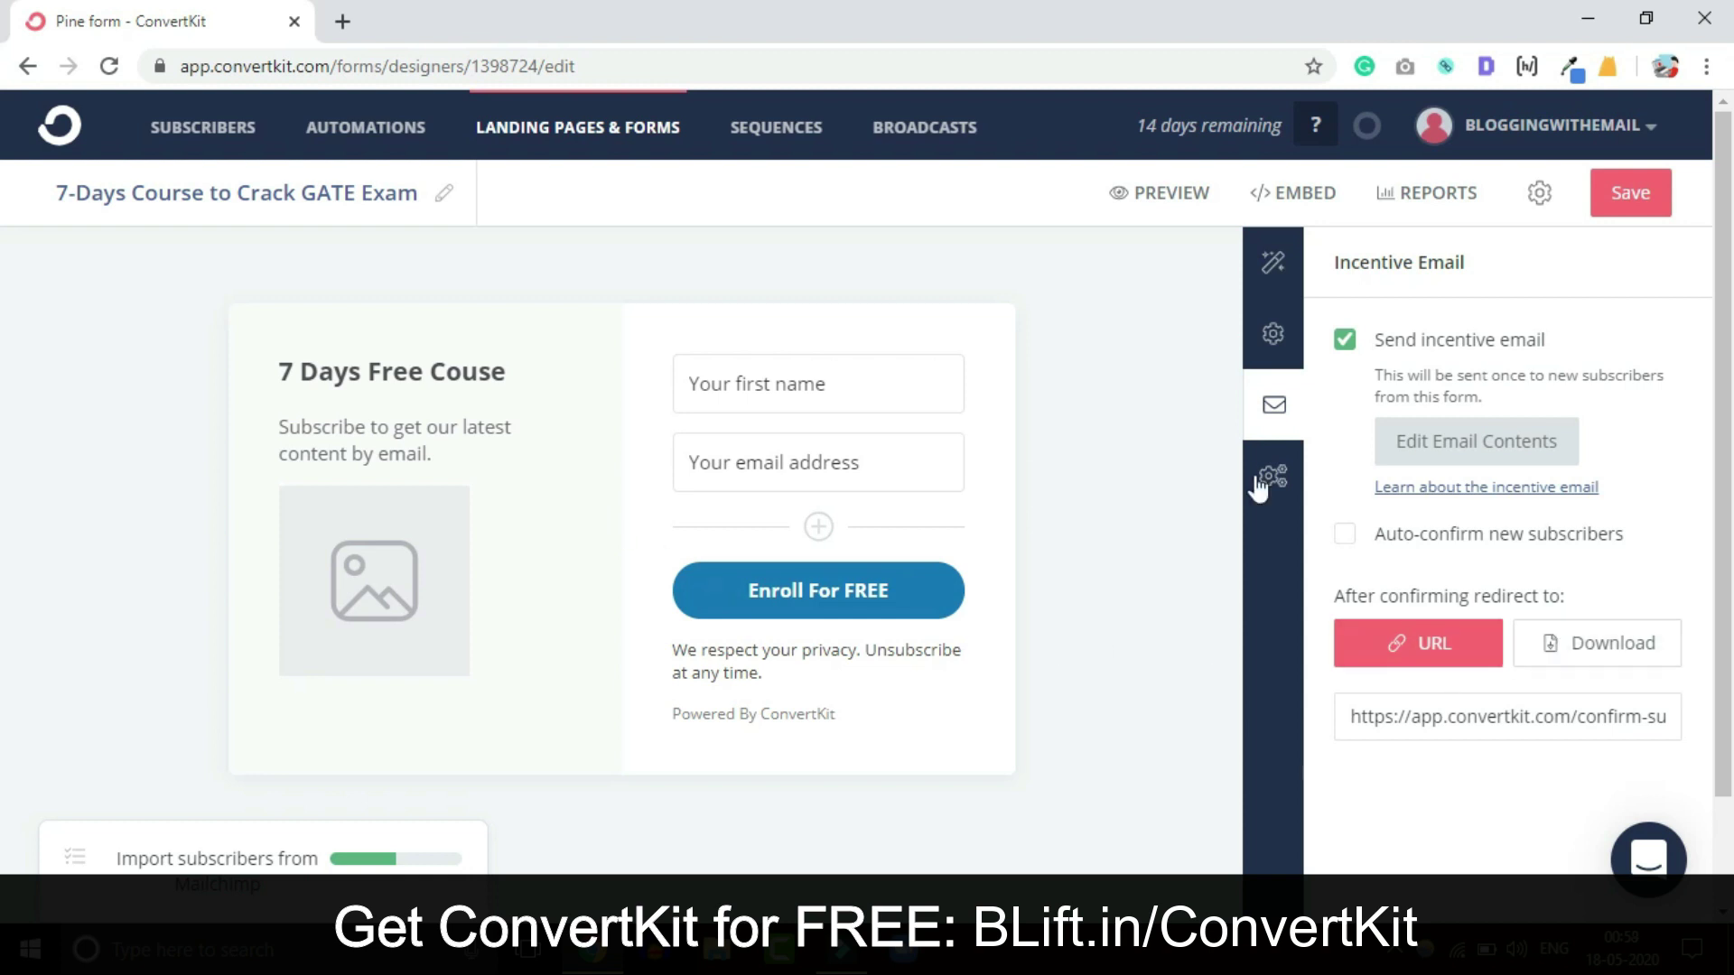
pyautogui.click(1581, 647)
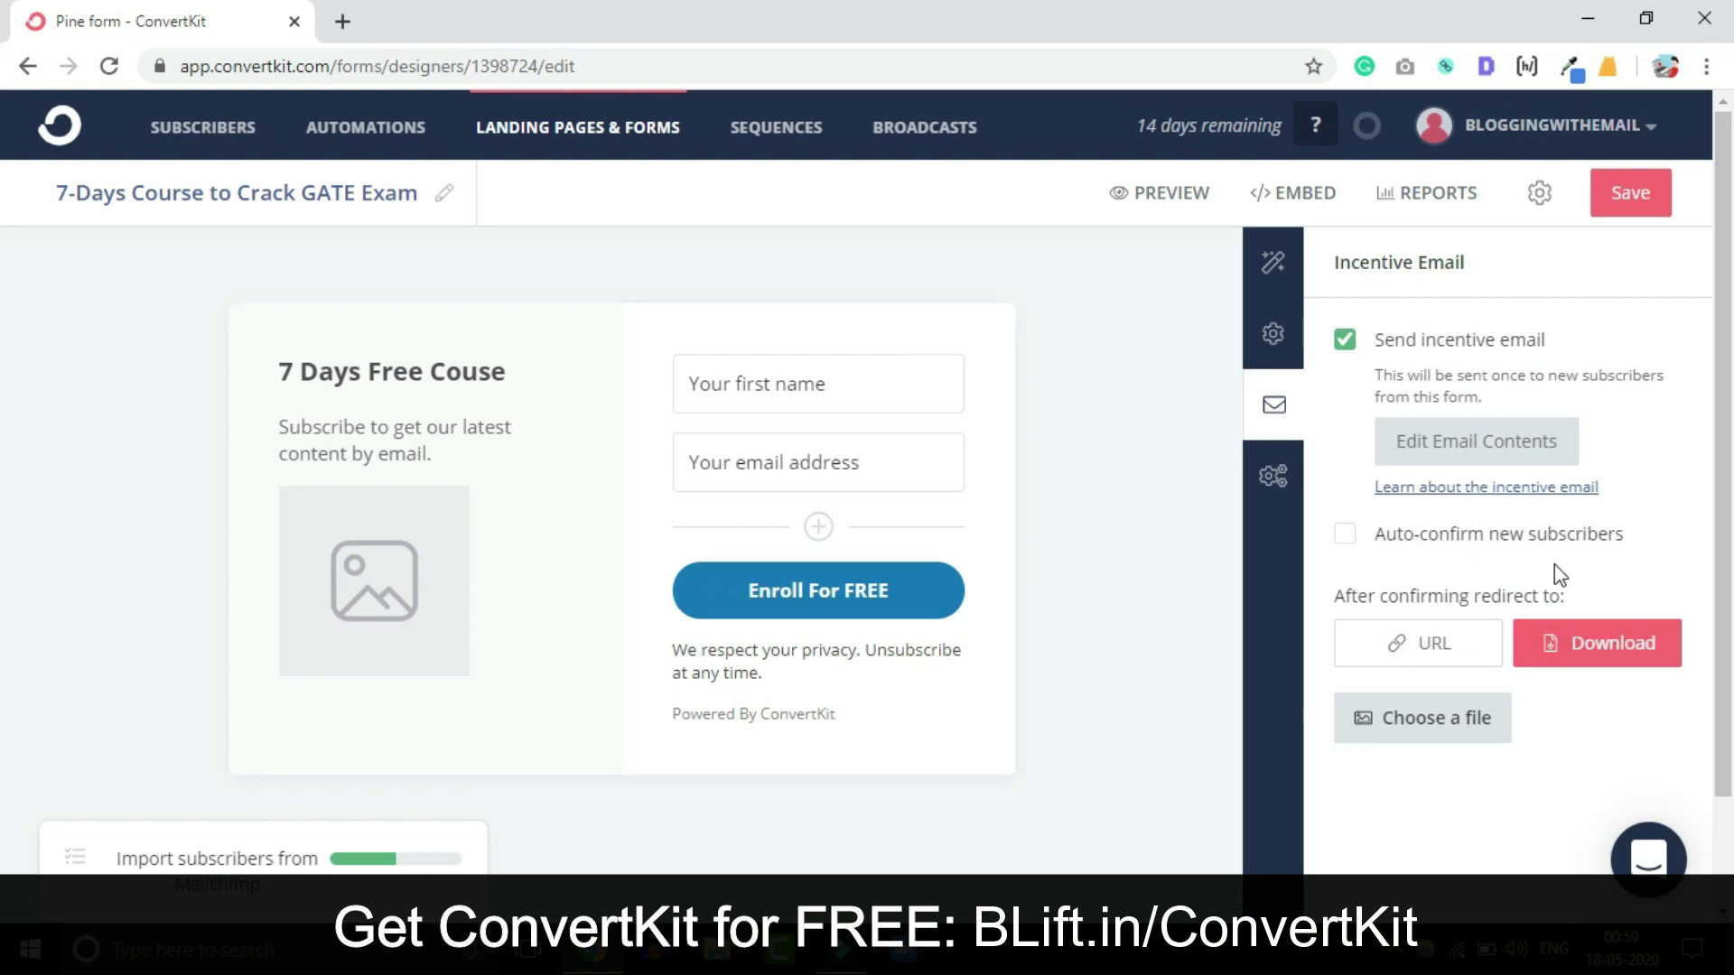
pyautogui.click(1275, 478)
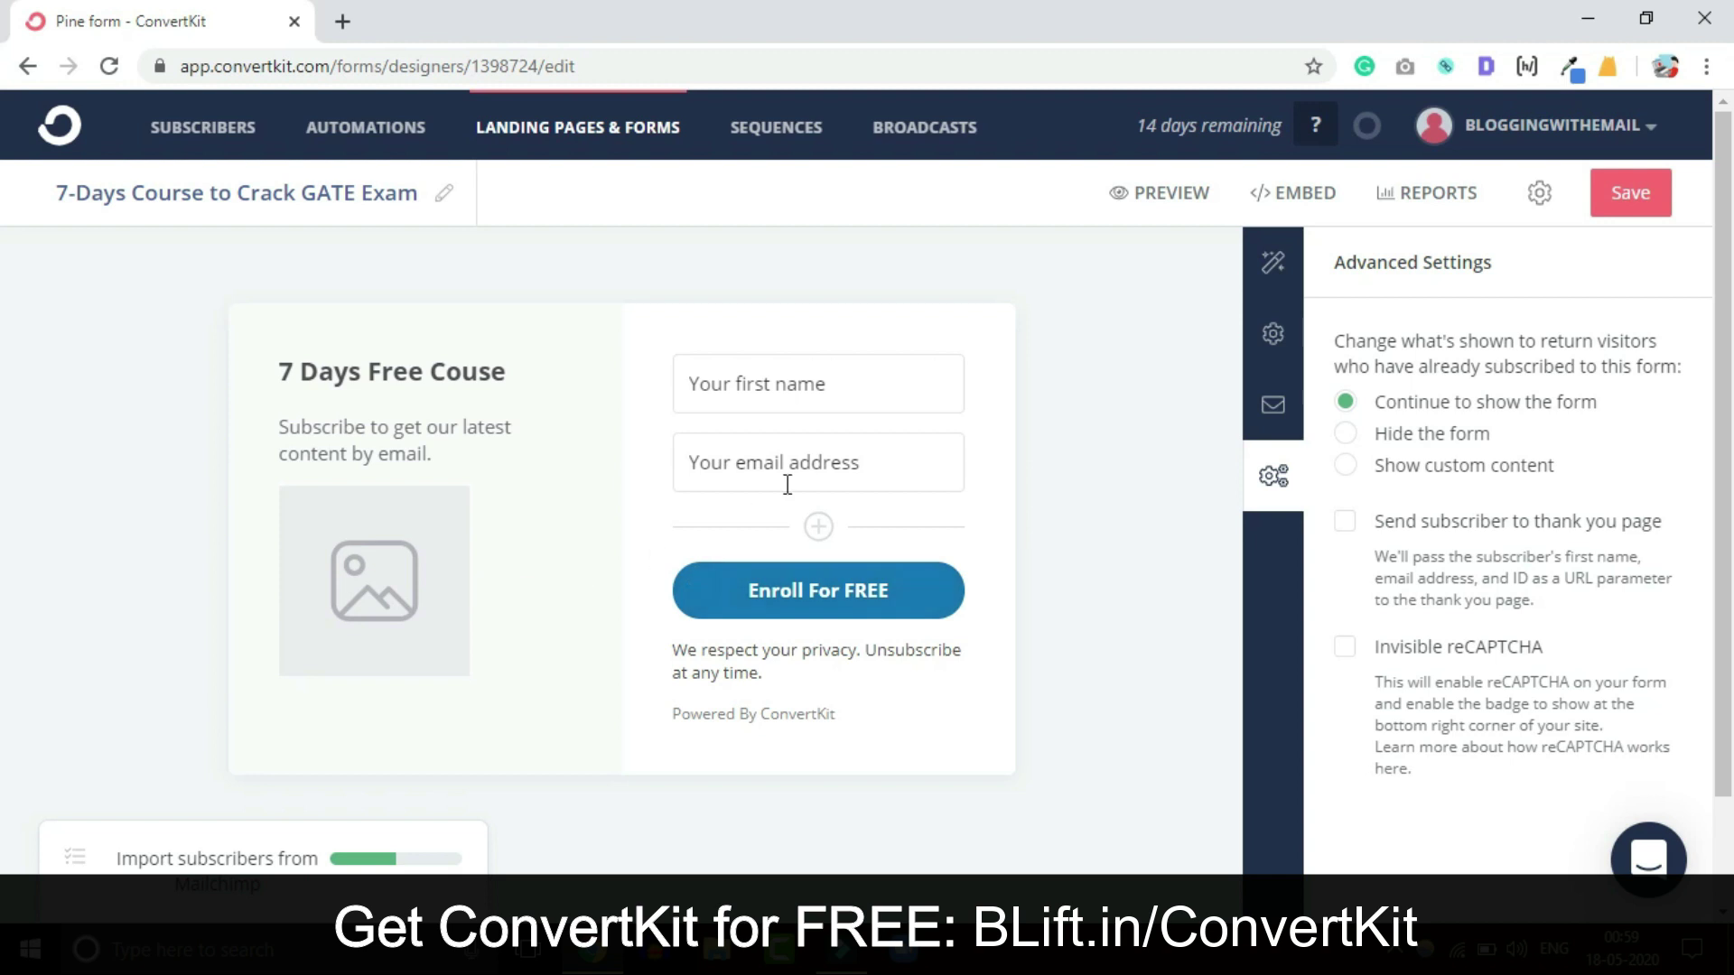
# Look up the form's WordPress embed shortcode, close the embed options and save the form
pyautogui.click(1286, 206)
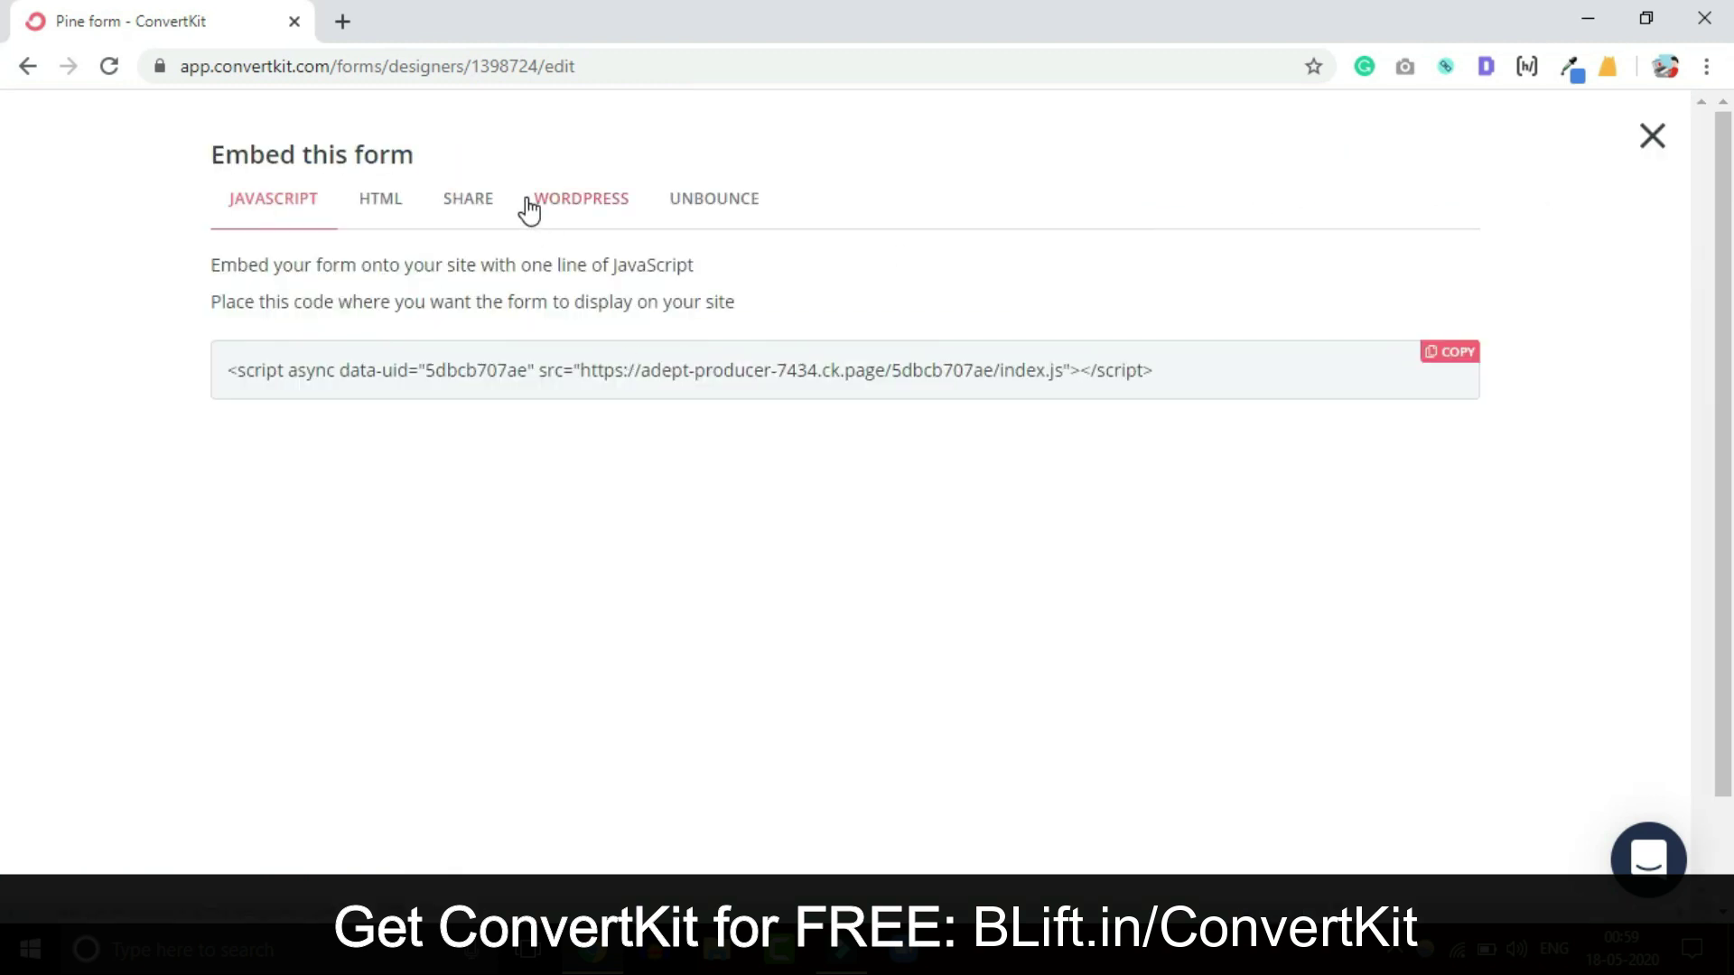
pyautogui.click(580, 199)
pyautogui.moveTo(466, 395); pyautogui.dragTo(229, 402)
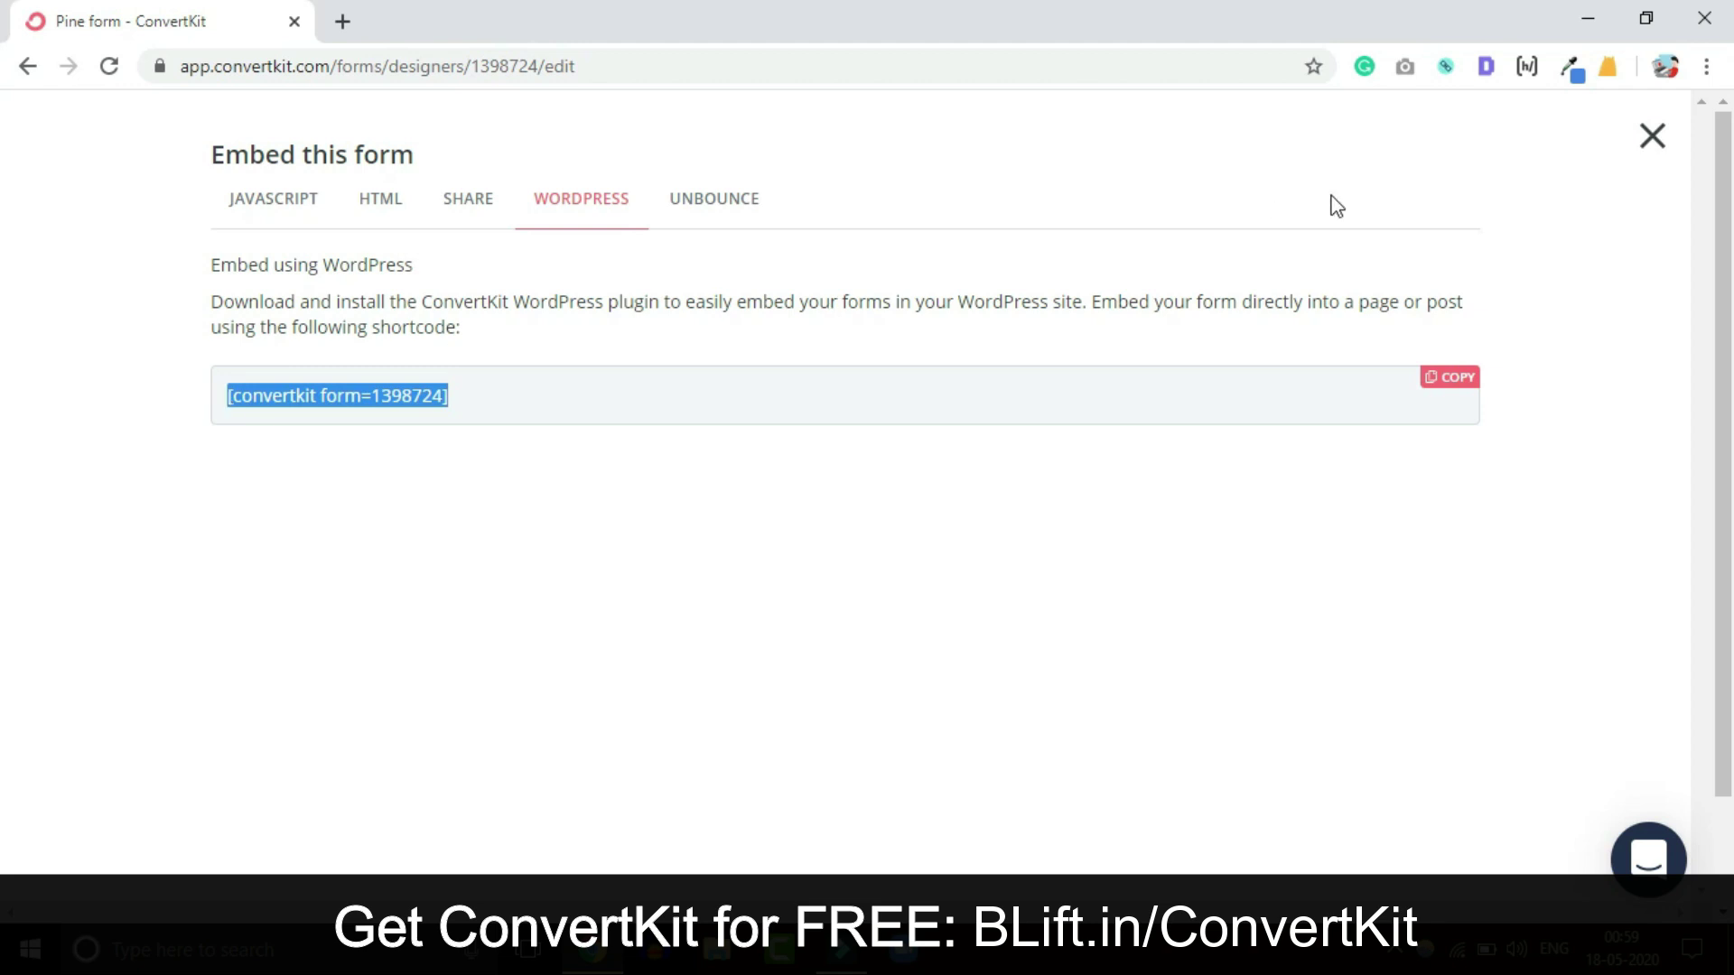
pyautogui.click(1653, 137)
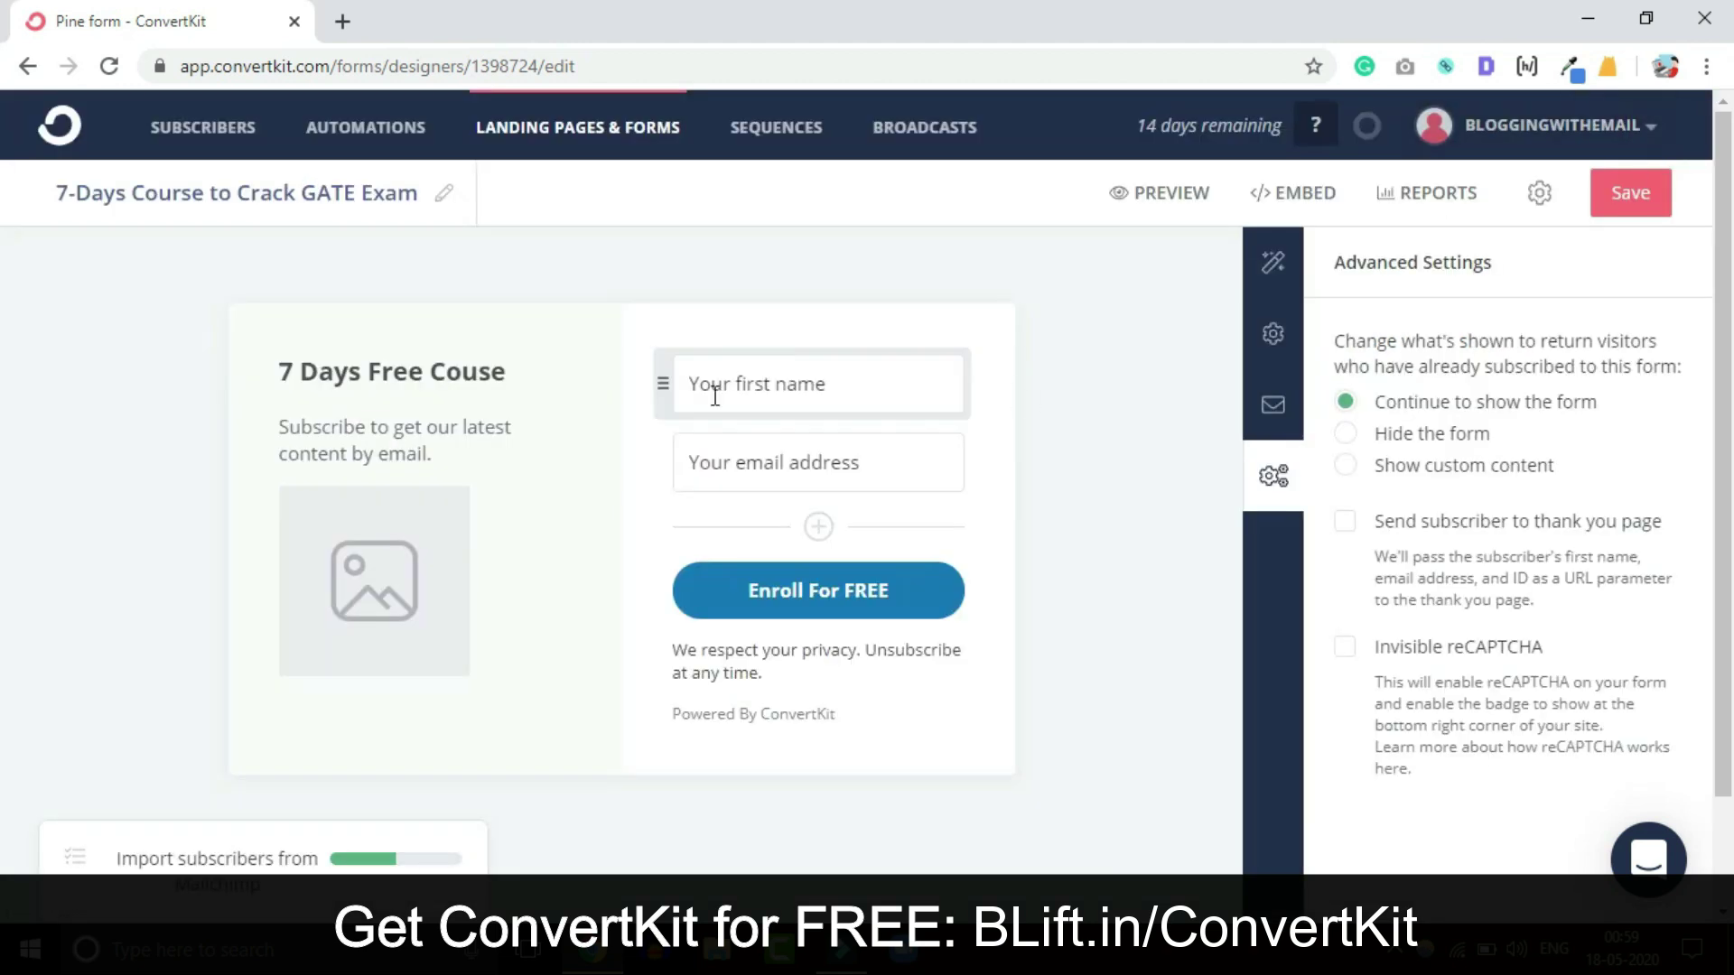
pyautogui.click(1644, 188)
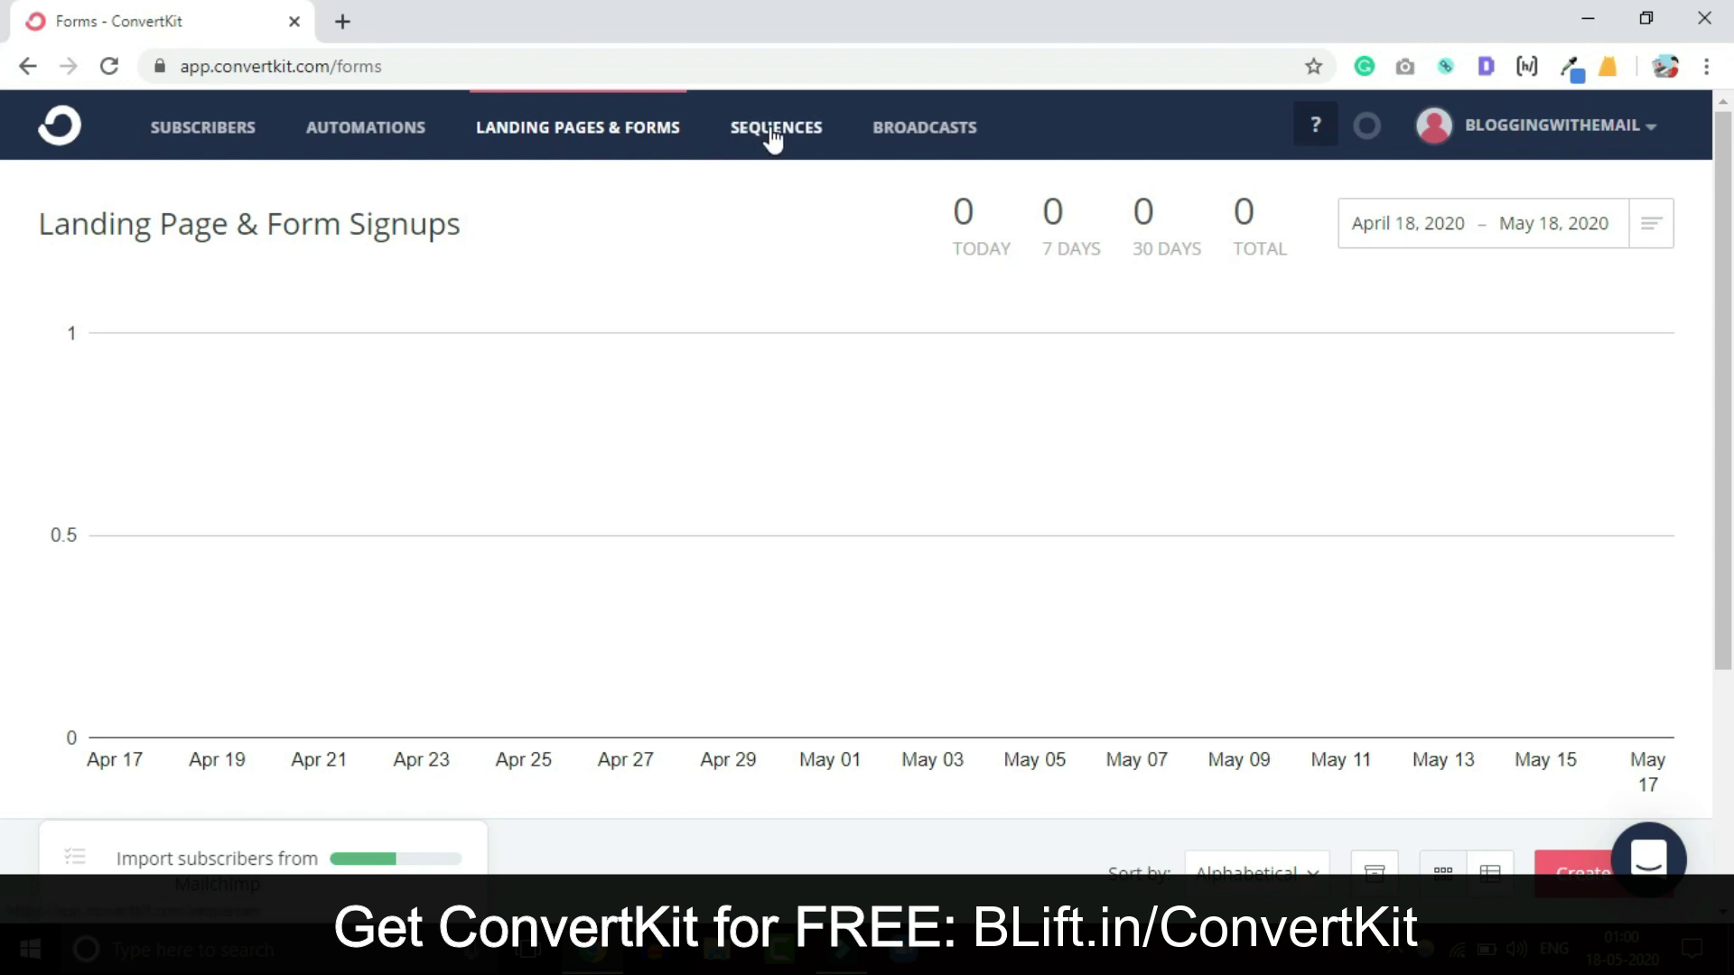
# Create a new email sequence named "Crake Gate Exam Sequence"
pyautogui.click(772, 136)
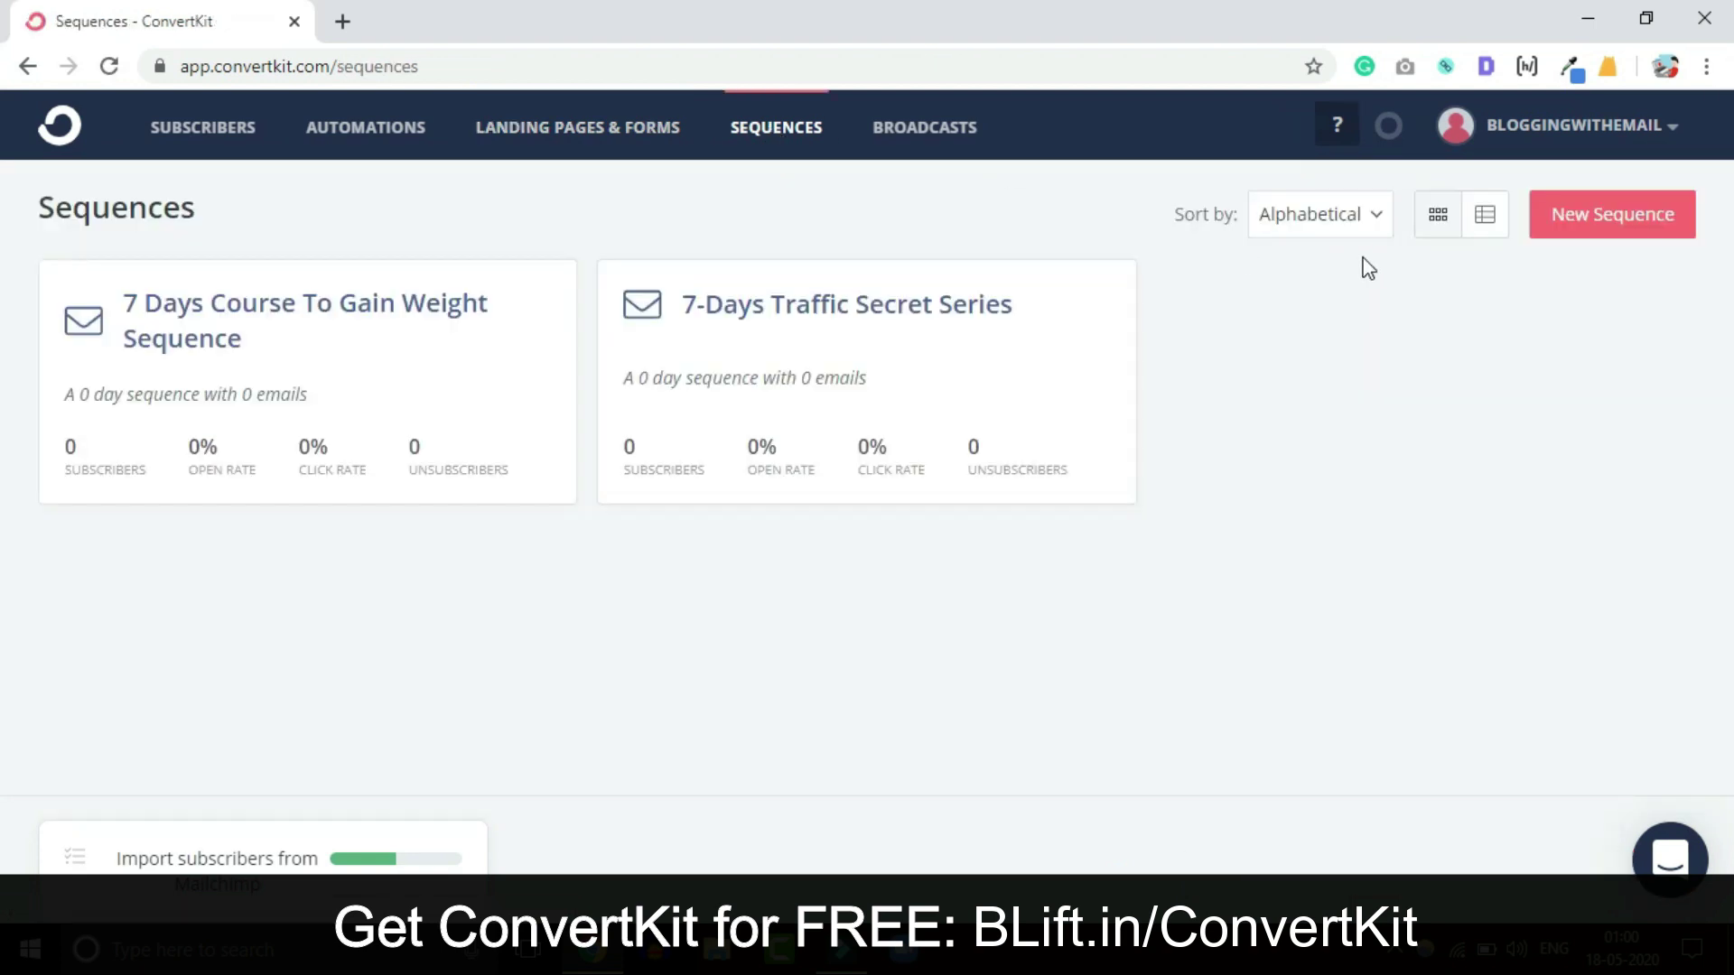
pyautogui.click(1586, 216)
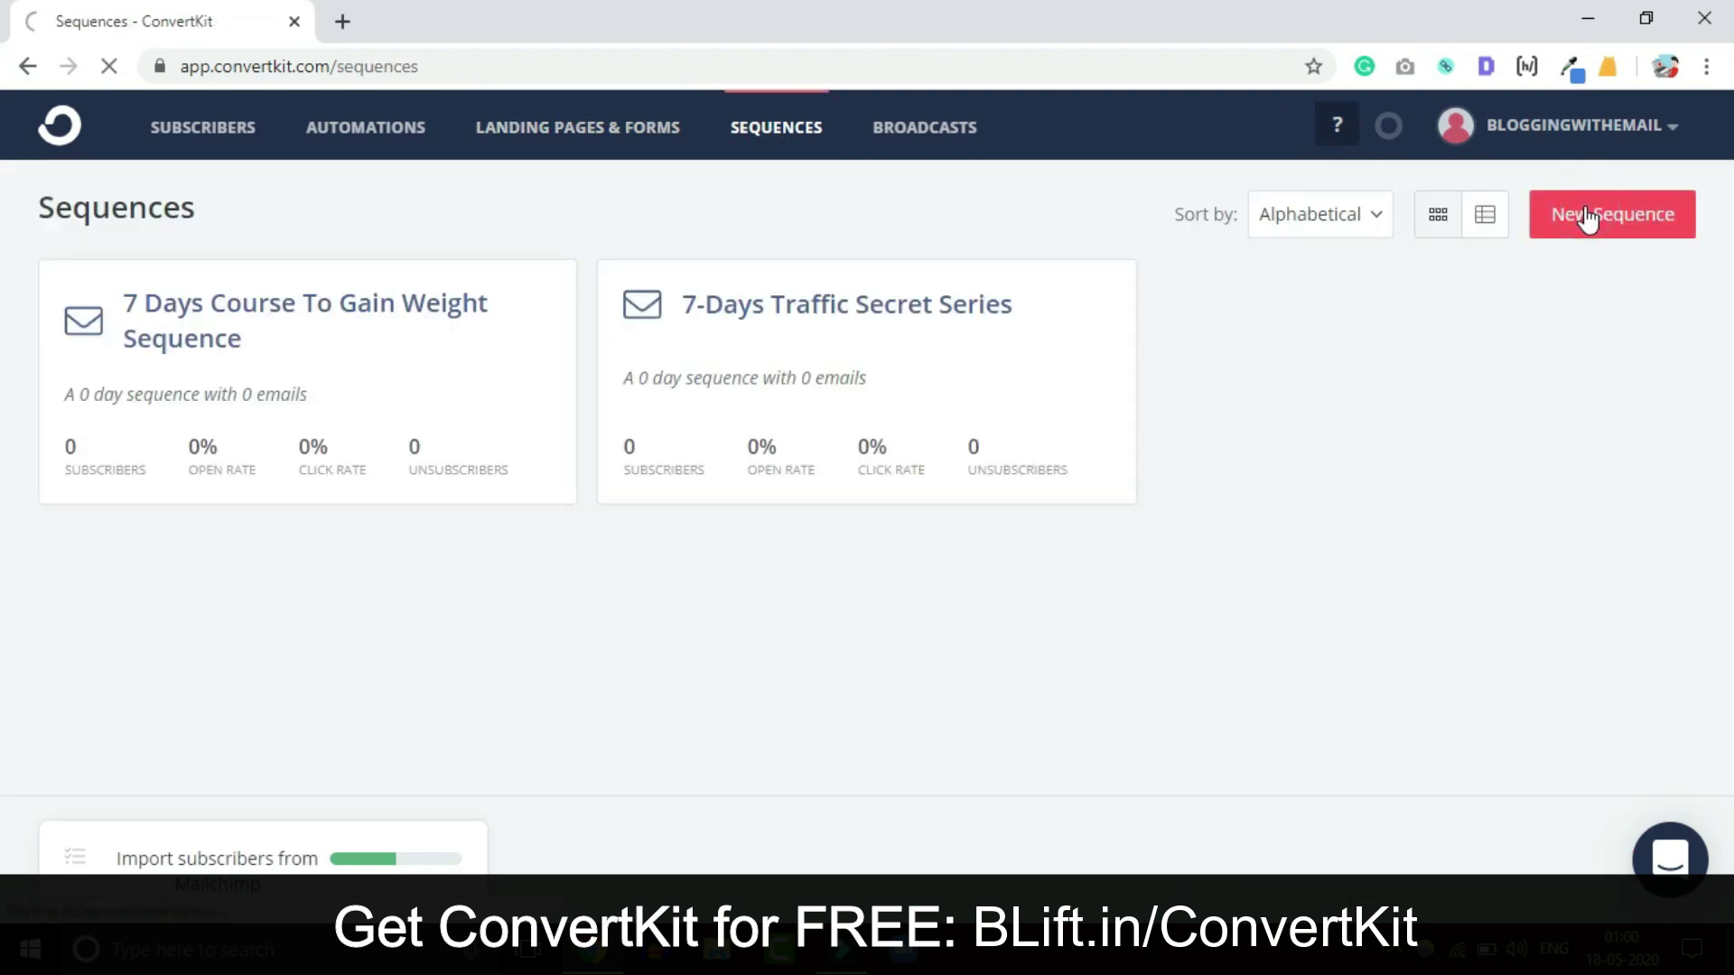
pyautogui.write('Crake ')
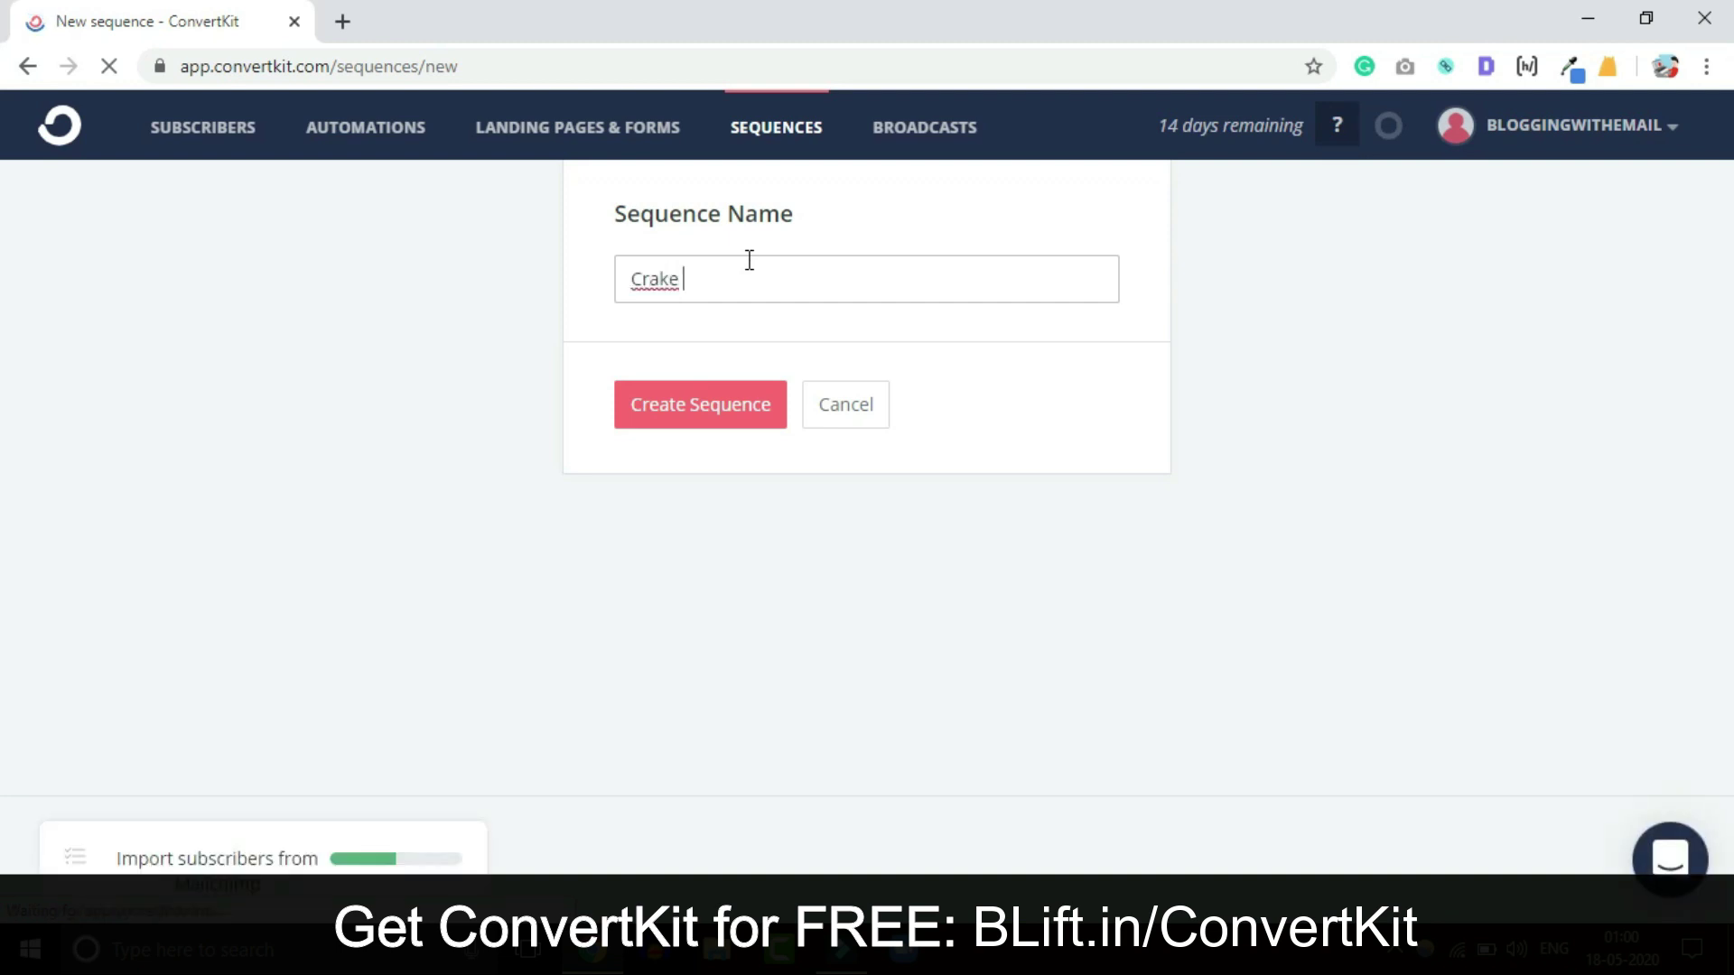
pyautogui.write('Gate Exam ')
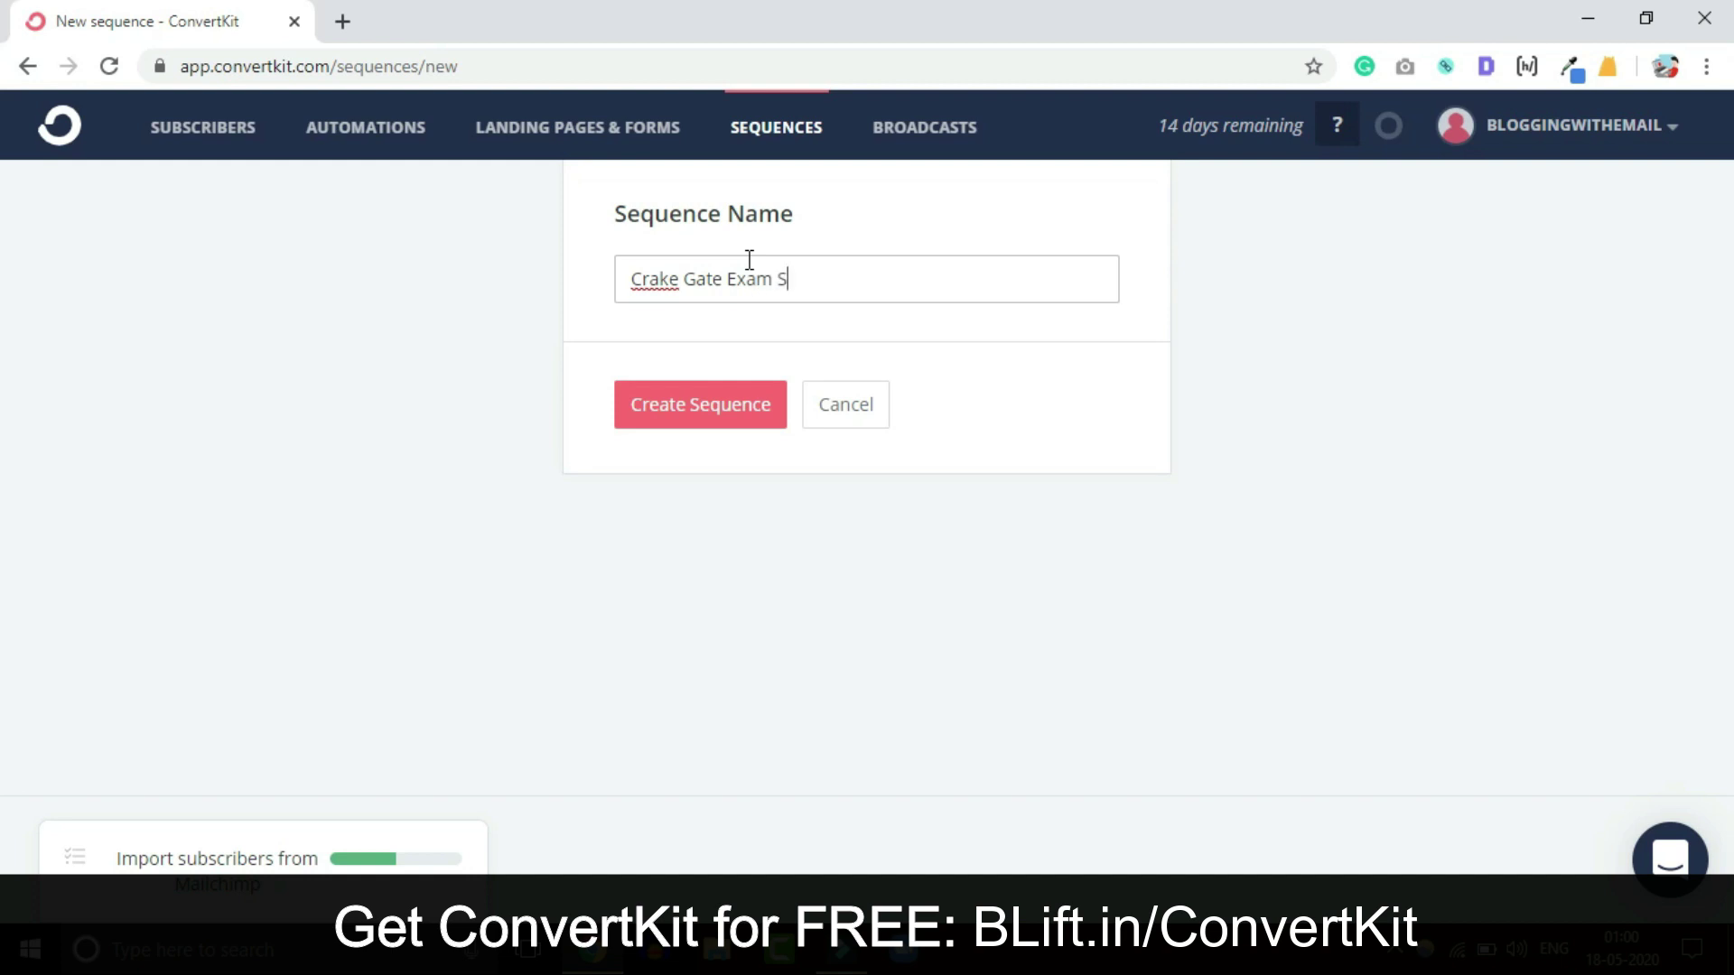
pyautogui.write('Sequence')
pyautogui.click(717, 402)
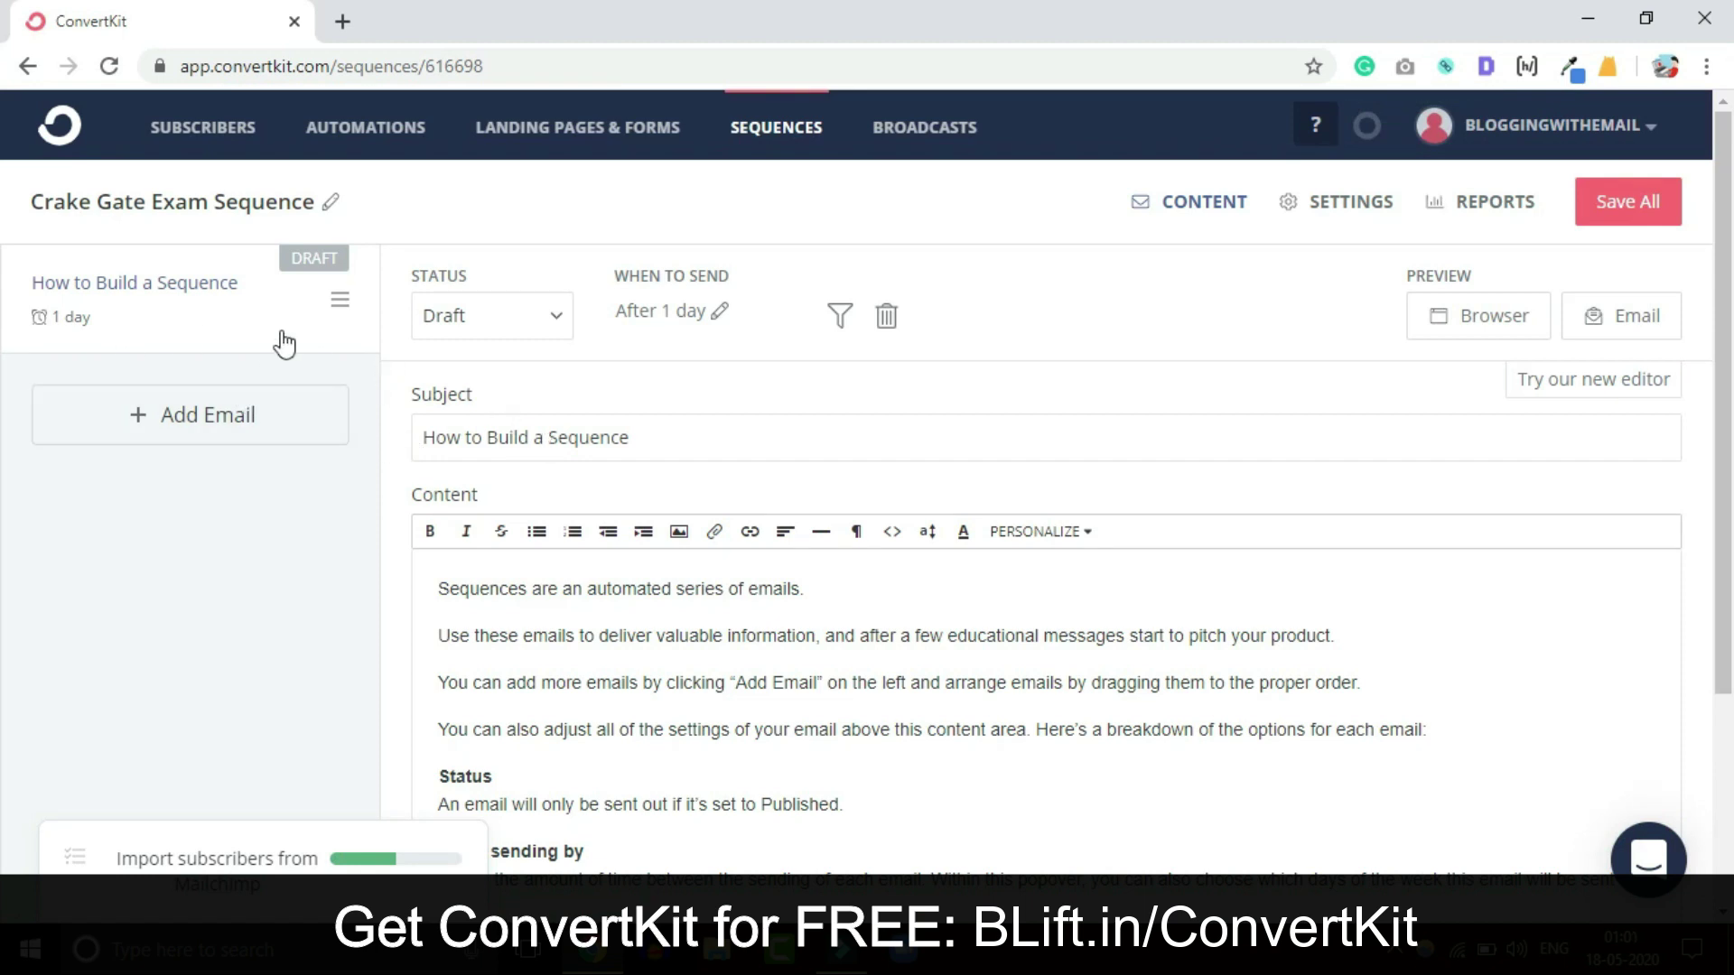
# Examine the subject and body text of the sequence's first email by highlighting each of them
pyautogui.moveTo(651, 437); pyautogui.dragTo(417, 437)
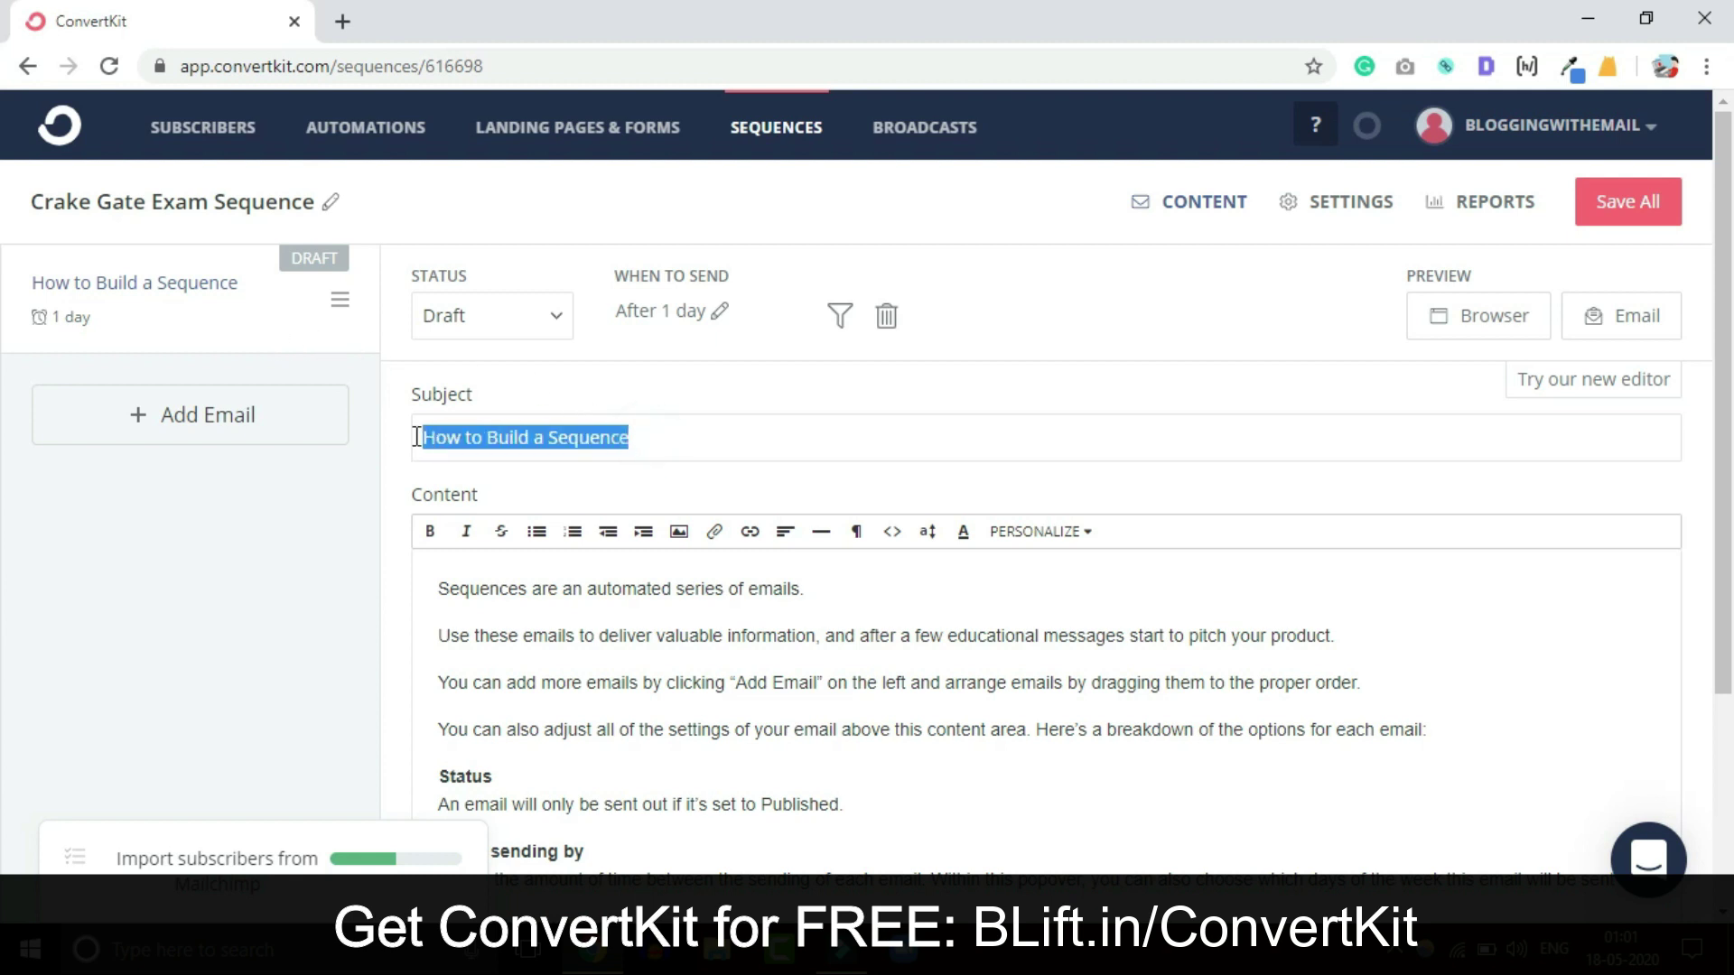
pyautogui.moveTo(449, 588); pyautogui.dragTo(864, 883)
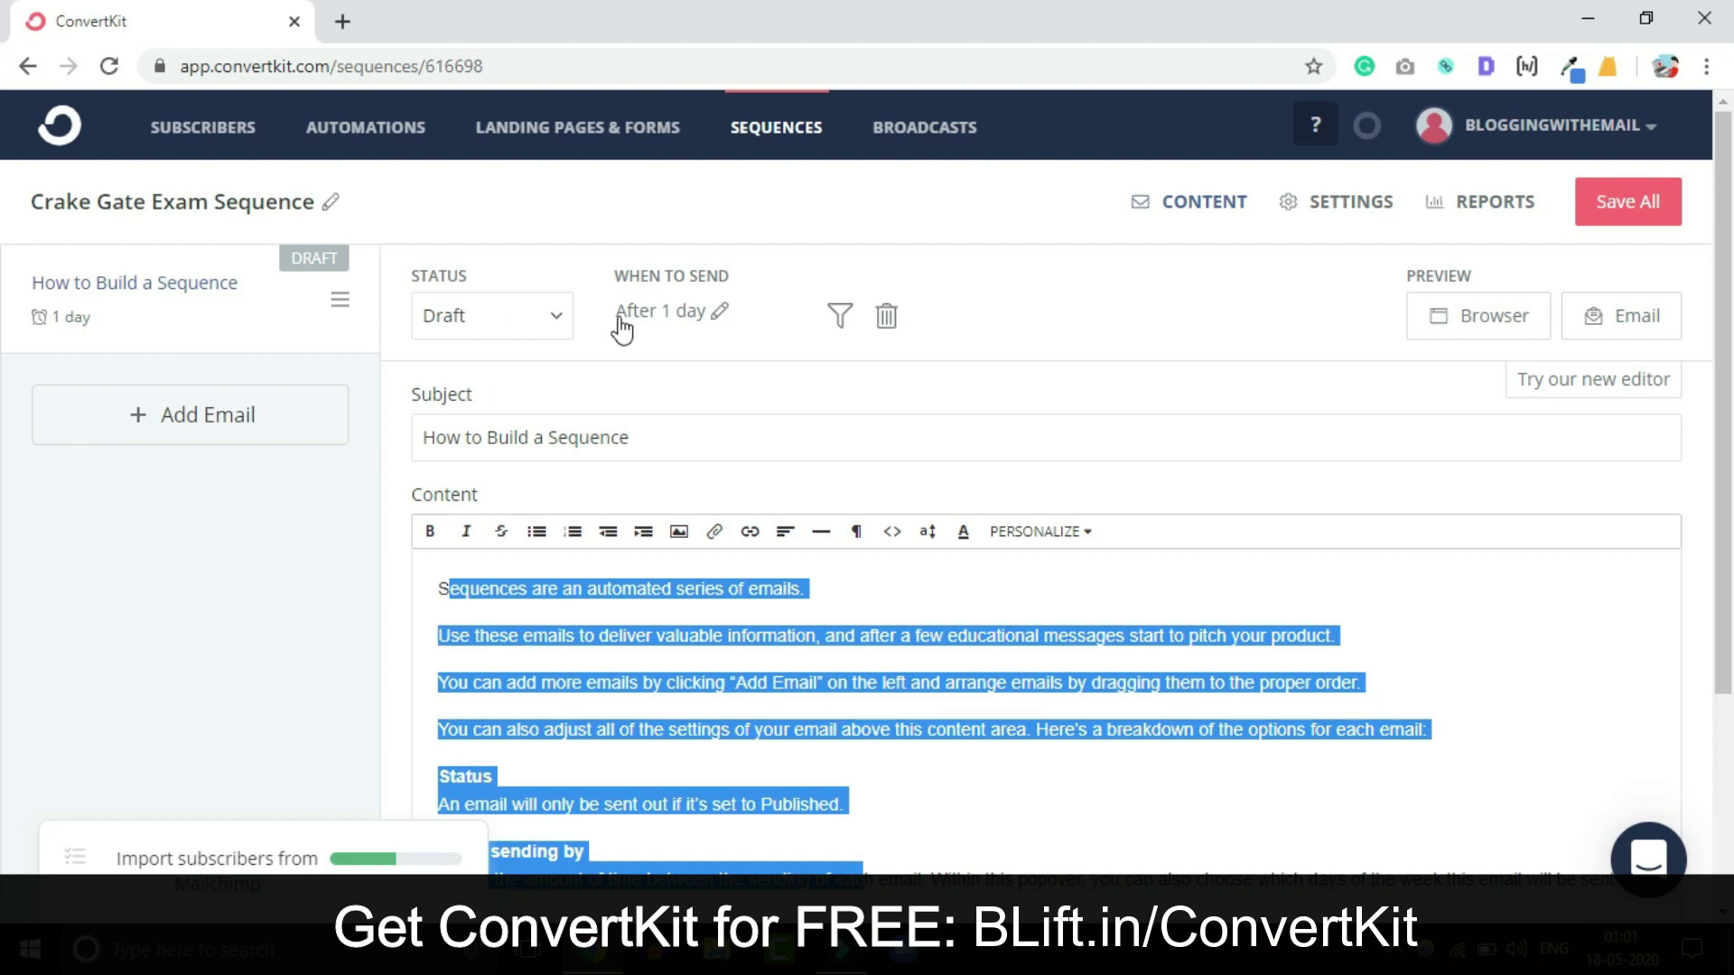